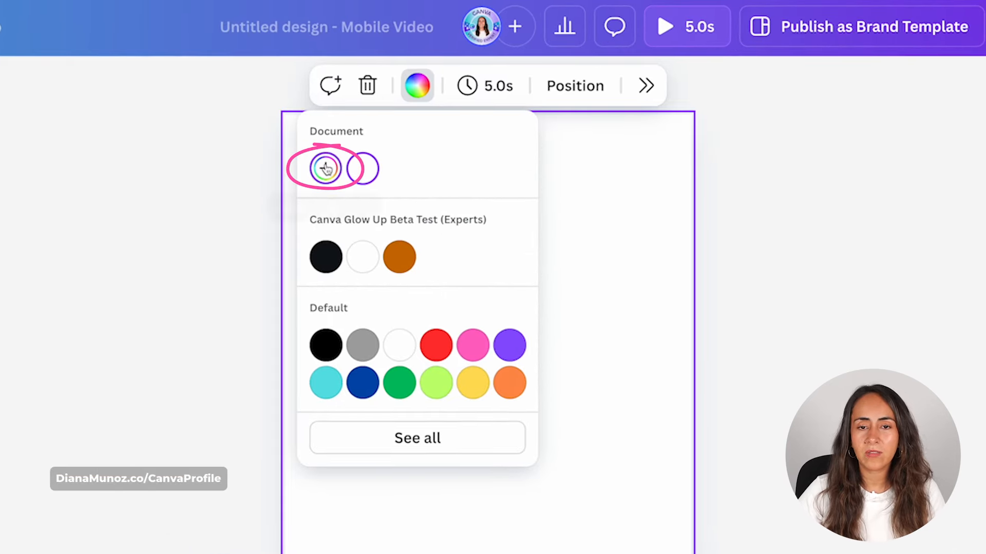
# Set the page background colour to #3D3931.
pyautogui.click(326, 168)
pyautogui.write('#3D3931')
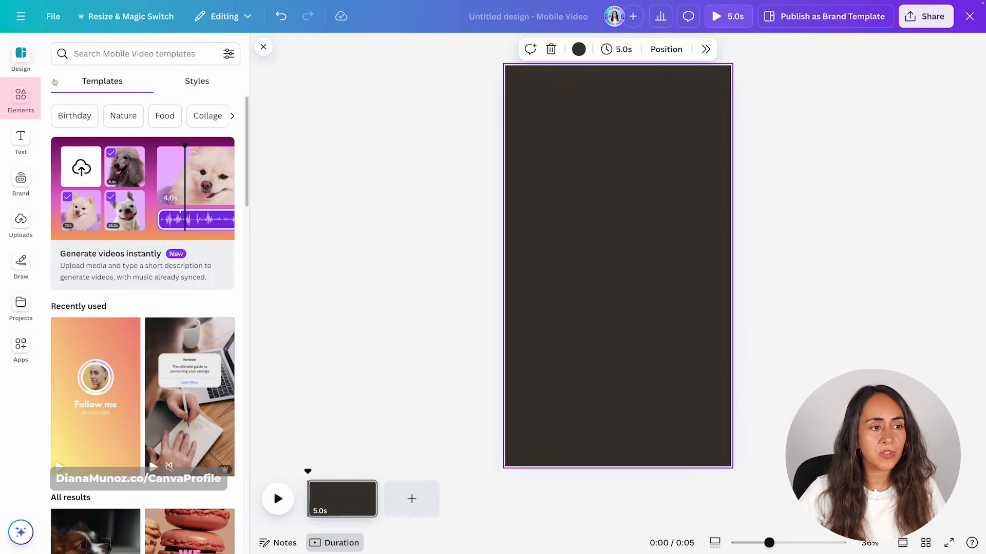
# Add a circular frame from the Frames collection to the page.
pyautogui.click(21, 97)
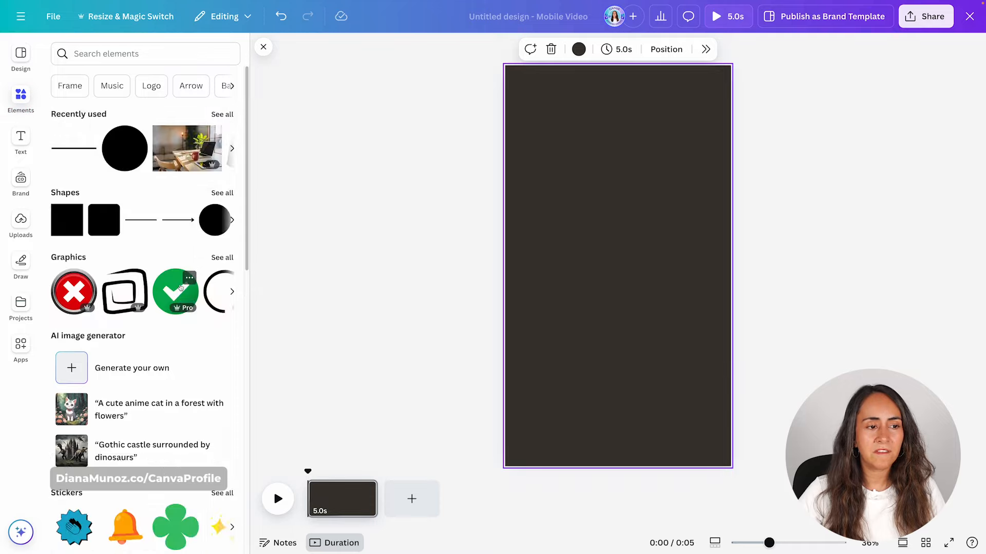
pyautogui.scroll(-10, 181, 288)
pyautogui.scroll(-3, 181, 288)
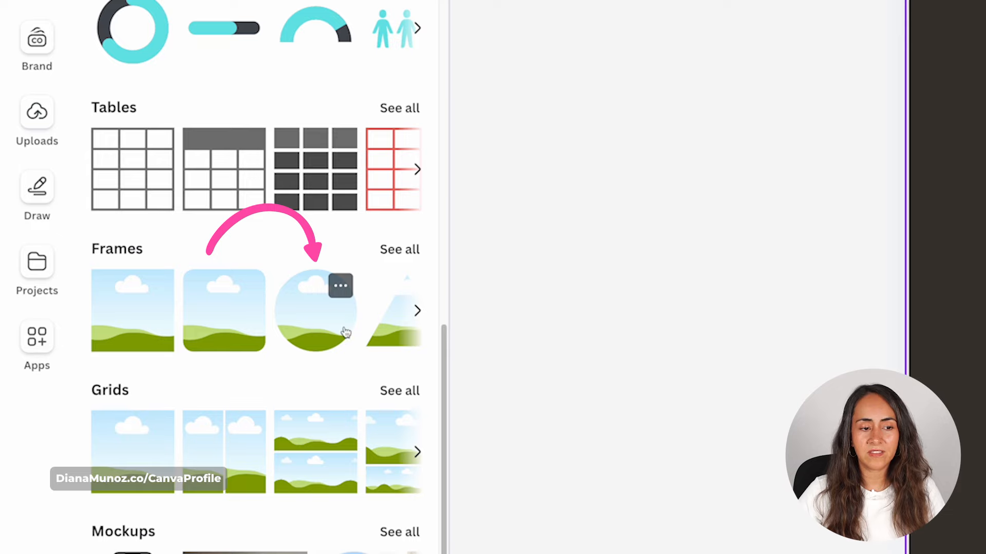
pyautogui.click(323, 317)
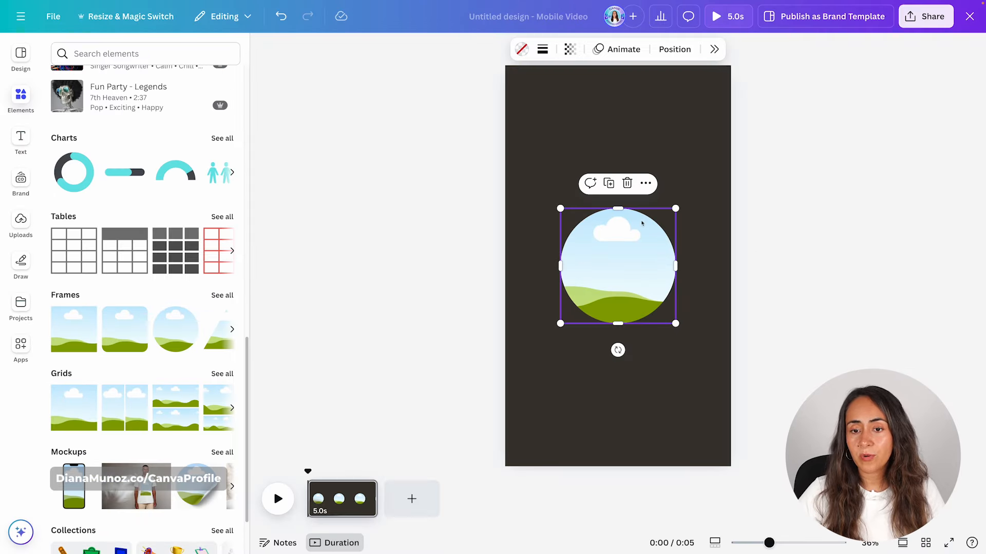
# Search the photos for "profile pictures" and fill the circular frame with the portrait of the smiling woman with long dark hair.
pyautogui.scroll(5, 117, 242)
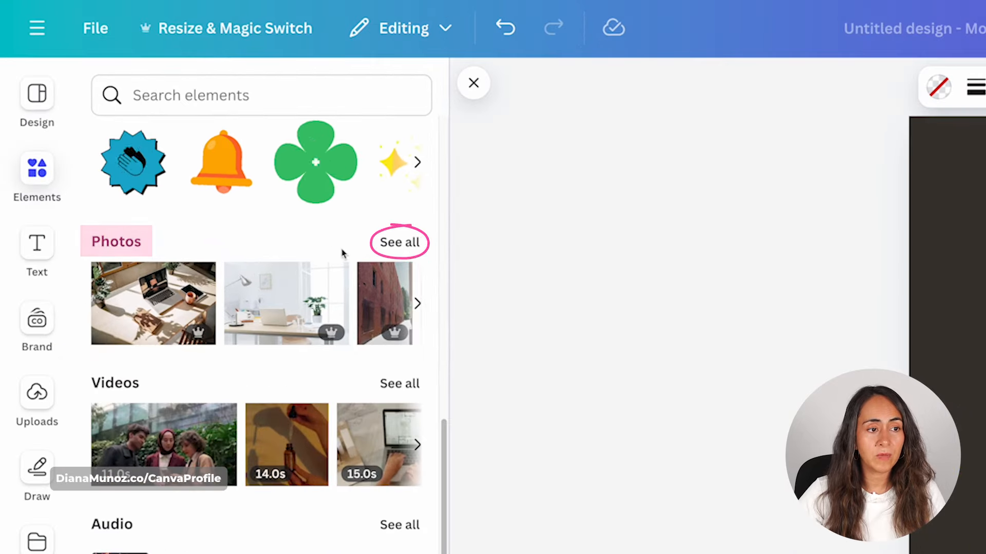
pyautogui.click(218, 137)
pyautogui.click(150, 76)
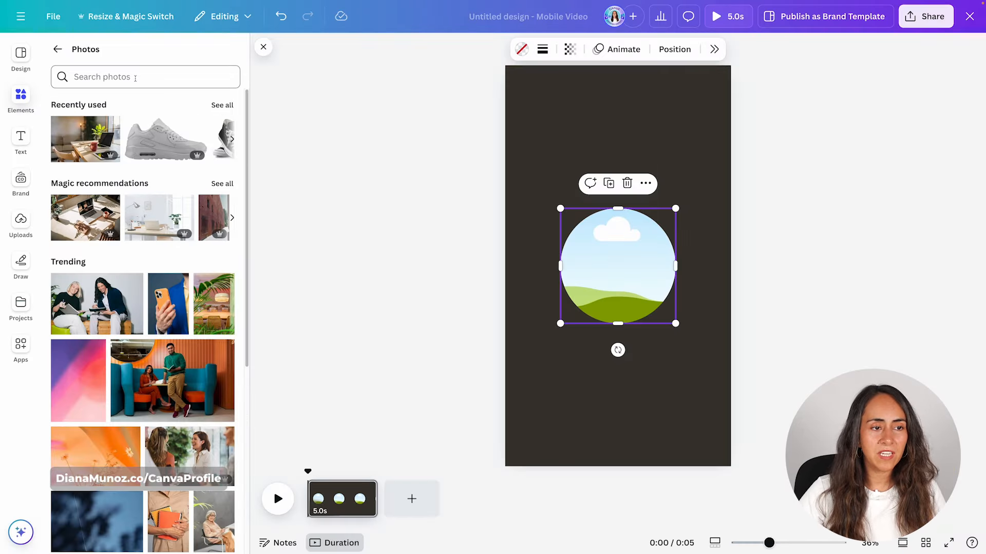
pyautogui.write('profil')
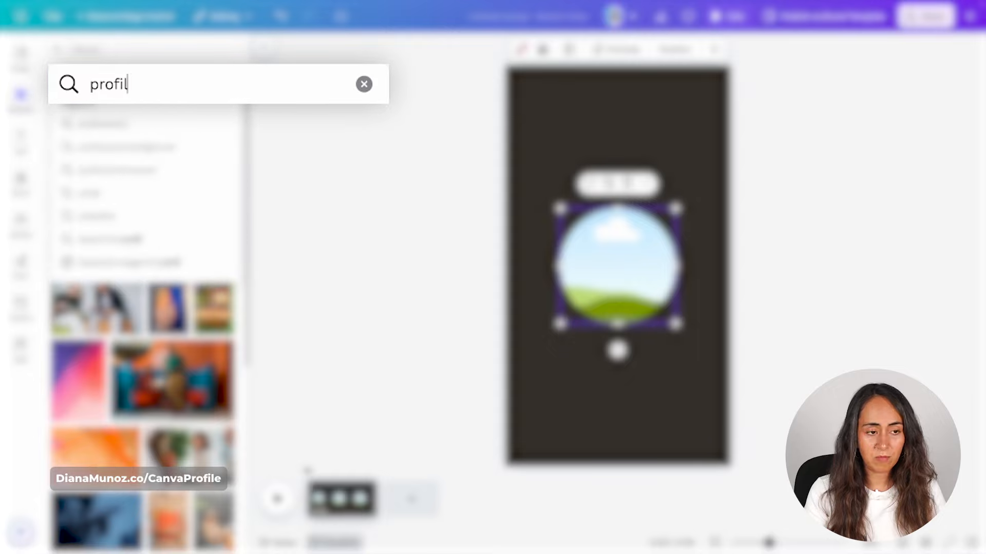
pyautogui.write('e pict')
pyautogui.press('Down')
pyautogui.press('Down')
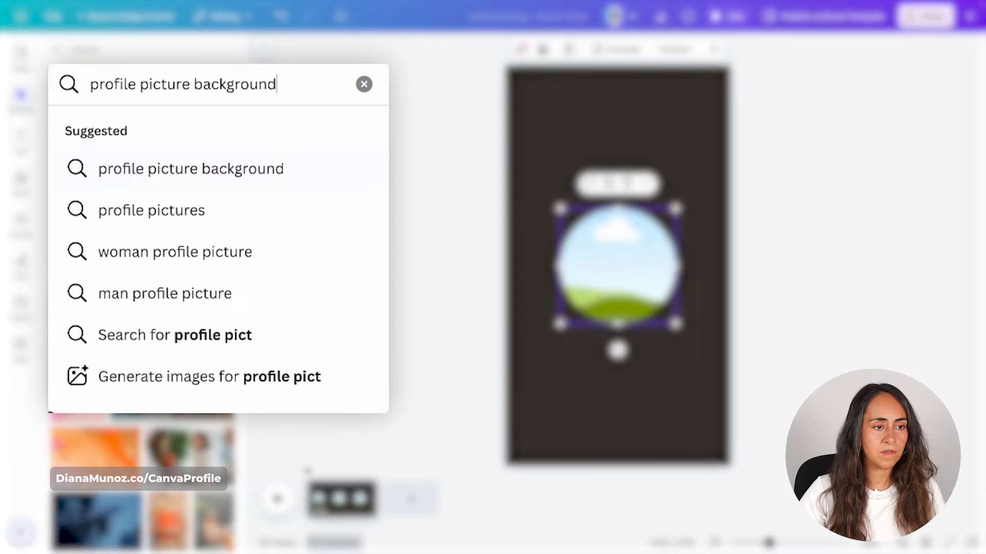
pyautogui.press('Return')
pyautogui.moveTo(98, 160); pyautogui.dragTo(629, 291)
# Shrink the circular photo frame and centre it on the page.
pyautogui.moveTo(675, 324); pyautogui.dragTo(649, 296)
pyautogui.moveTo(619, 264)
pyautogui.mouseDown()
pyautogui.moveTo(631, 252)
pyautogui.moveTo(631, 277)
pyautogui.mouseUp()
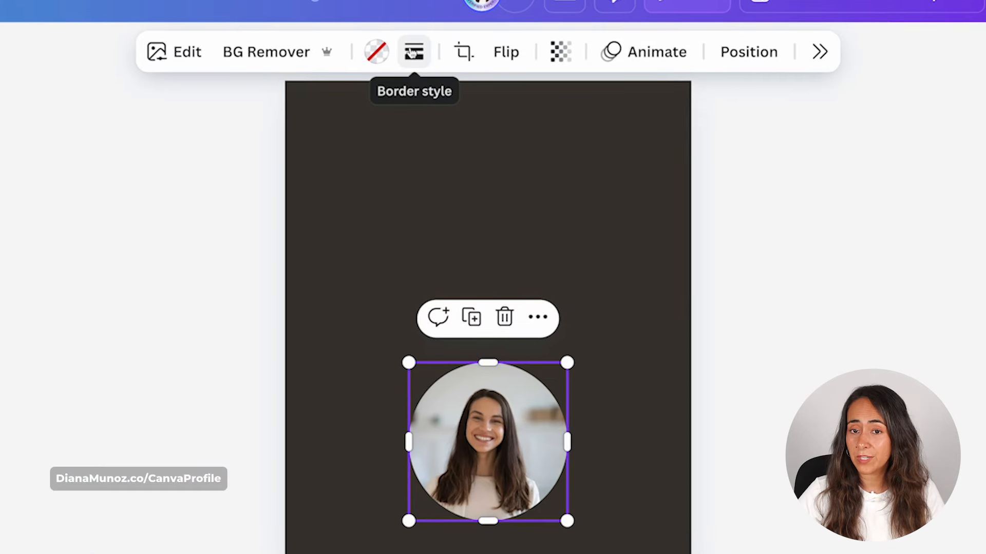
# Give the circular photo a solid white border with a weight of 20.
pyautogui.click(415, 55)
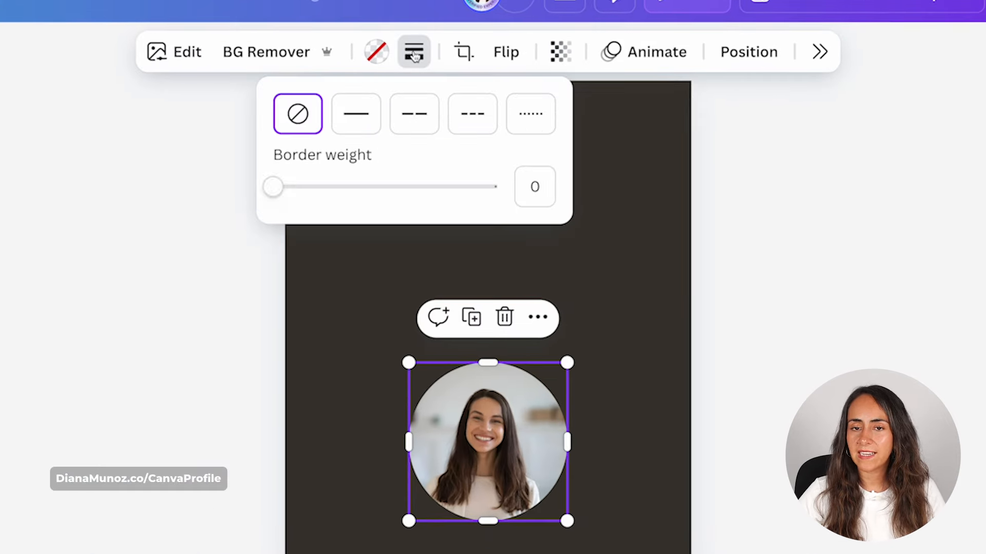
pyautogui.moveTo(274, 190); pyautogui.dragTo(307, 193)
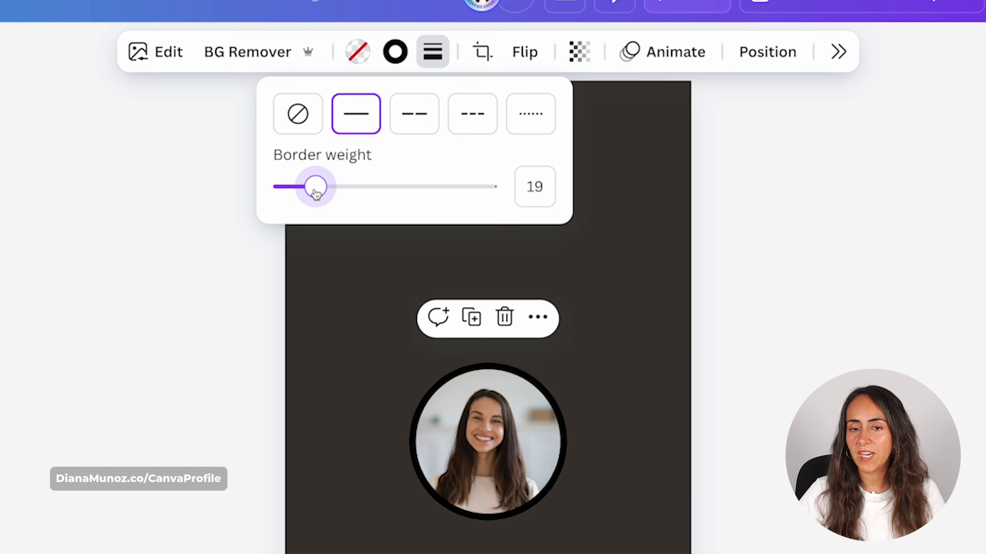
pyautogui.moveTo(316, 191); pyautogui.dragTo(319, 188)
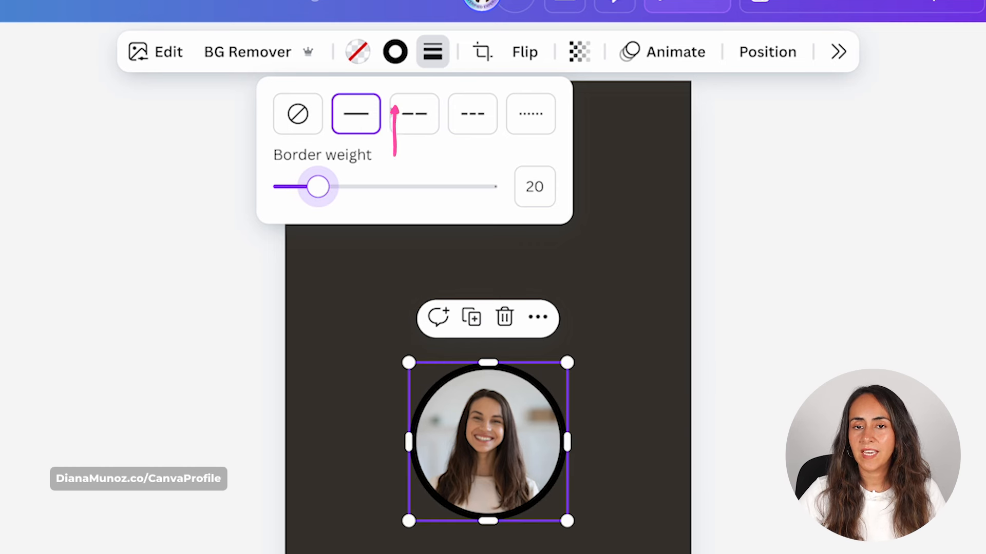
pyautogui.click(403, 50)
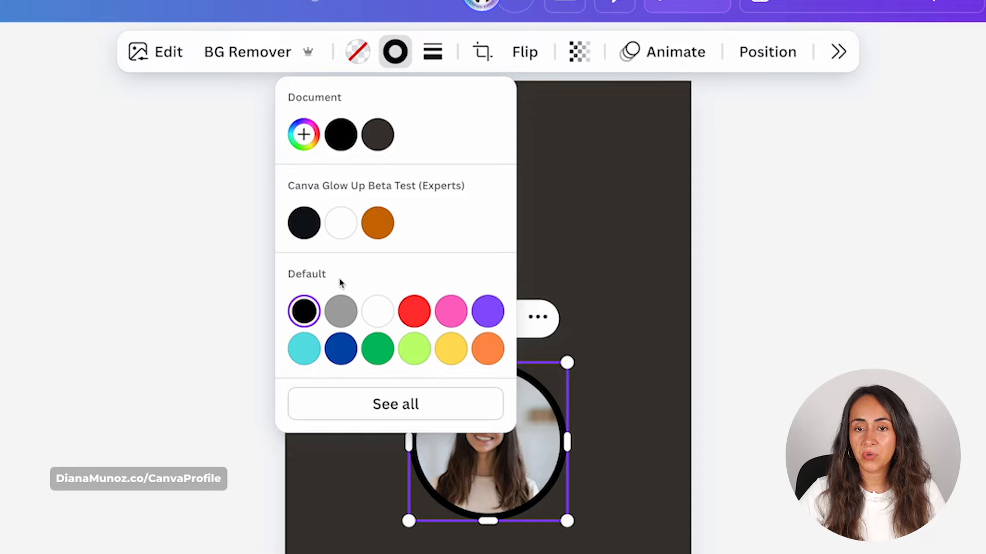
pyautogui.click(340, 223)
pyautogui.click(825, 260)
pyautogui.click(806, 236)
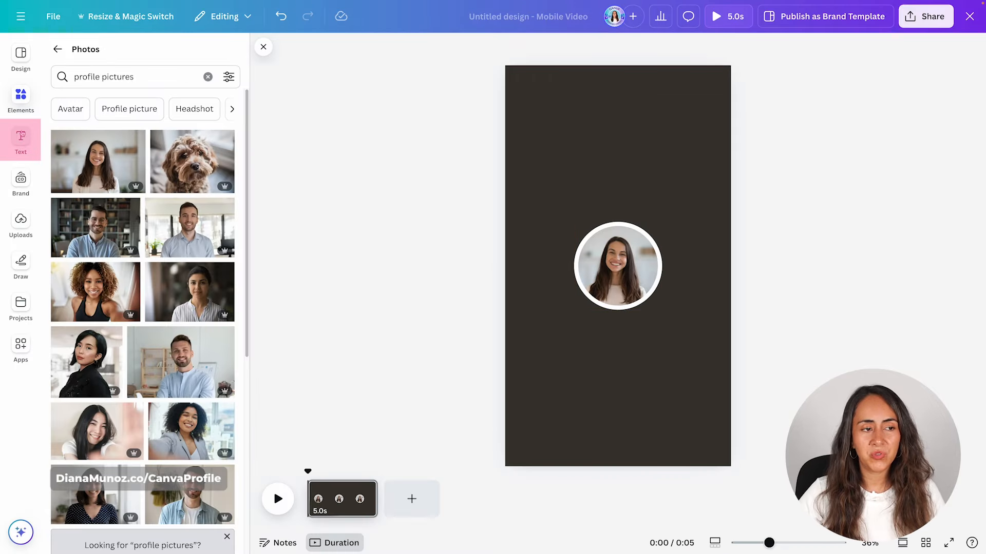
# Add a text box to the page and apply the Background effect to it in white.
pyautogui.click(20, 138)
pyautogui.click(168, 91)
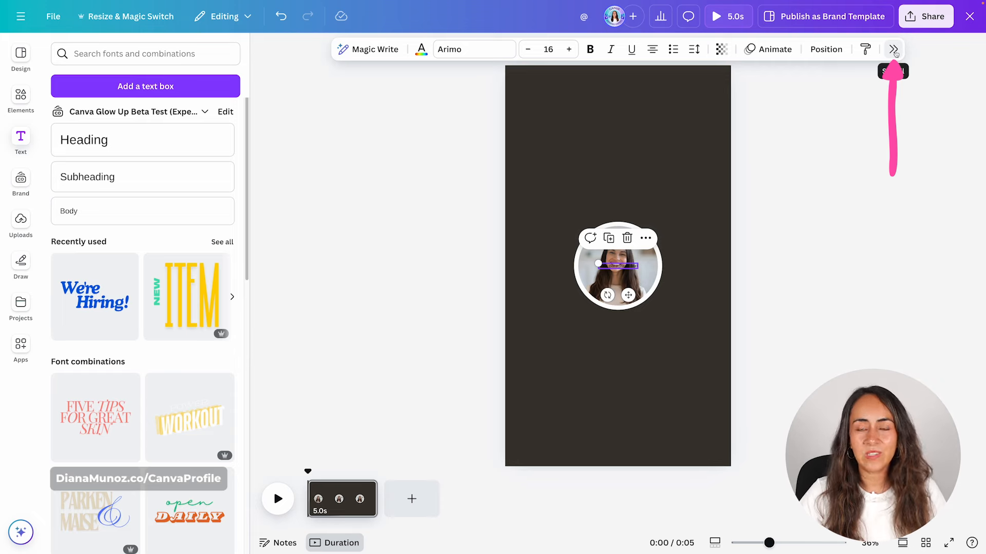
pyautogui.click(893, 49)
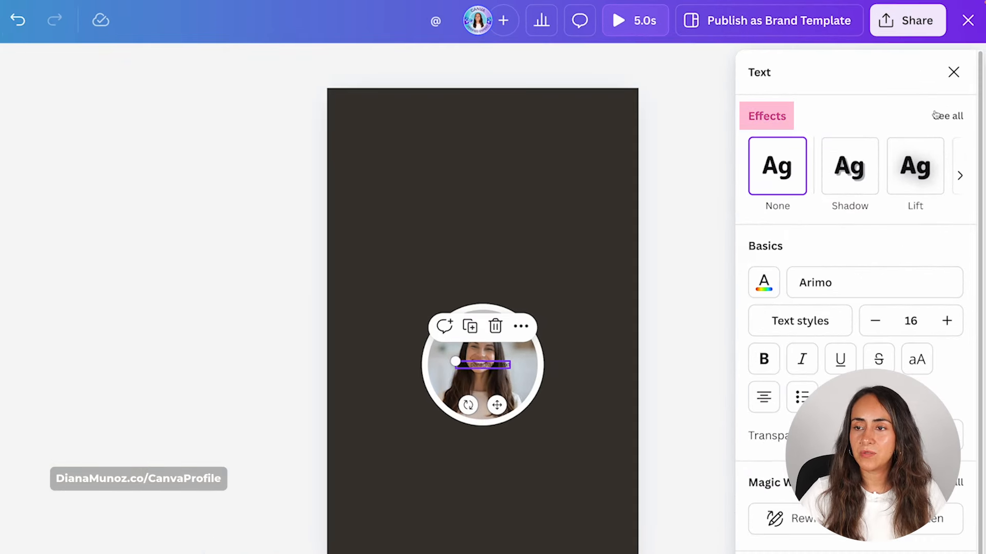
pyautogui.click(954, 117)
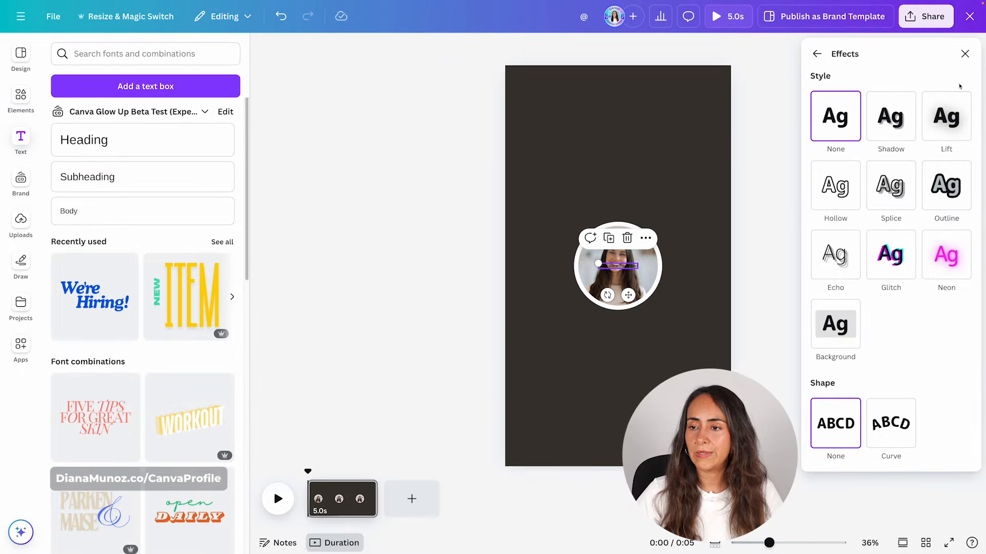
pyautogui.click(834, 323)
pyautogui.scroll(-2, 923, 343)
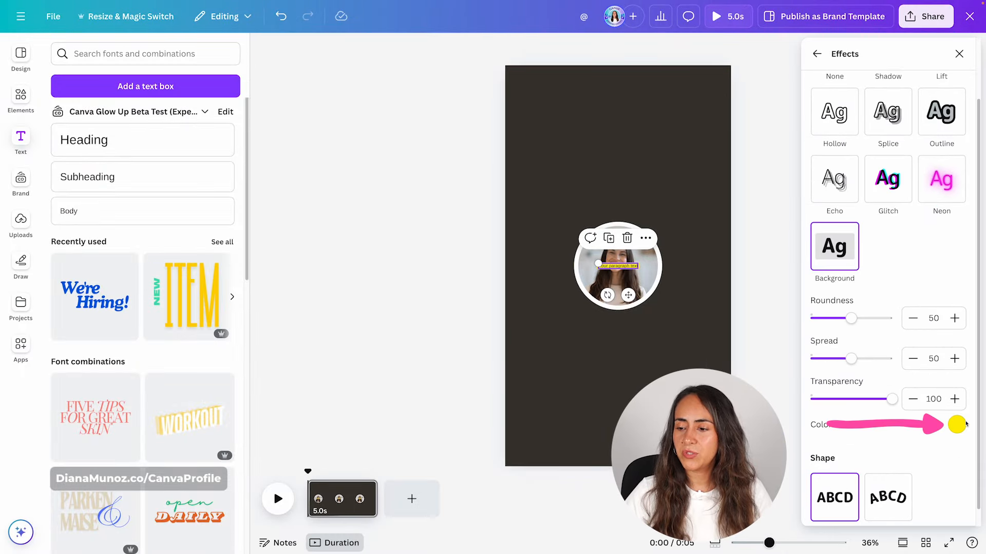
pyautogui.click(957, 426)
pyautogui.click(884, 234)
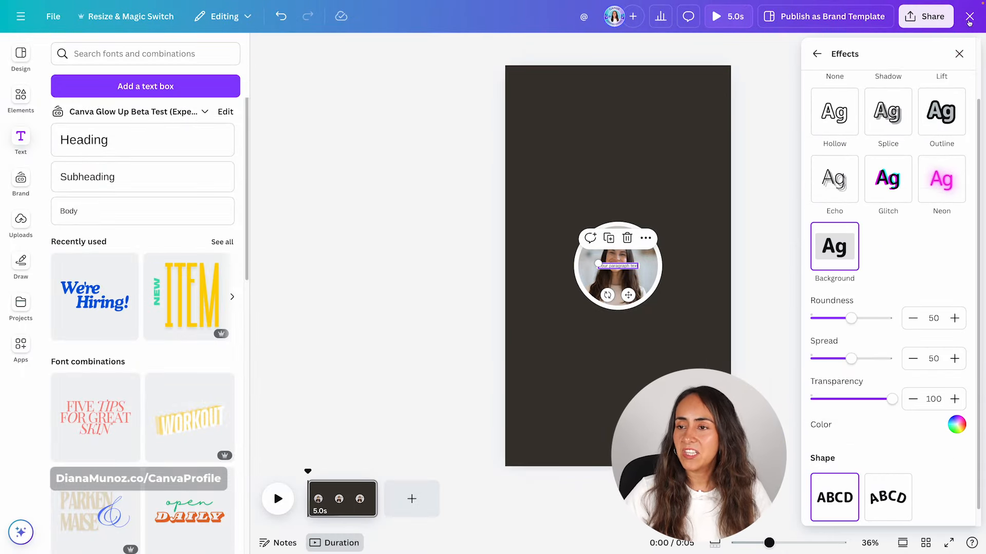
pyautogui.click(958, 53)
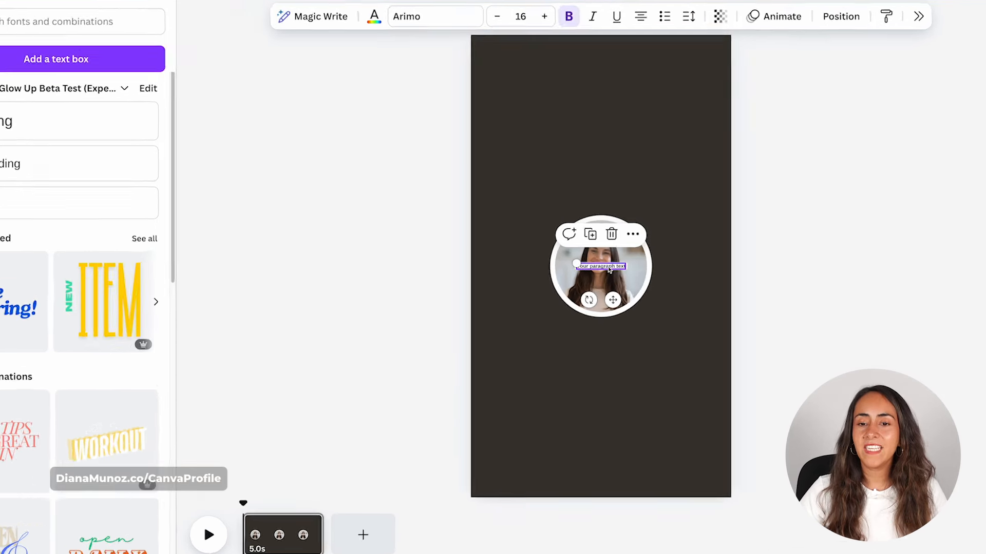
pyautogui.doubleClick(619, 266)
pyautogui.write('@ReallyGre')
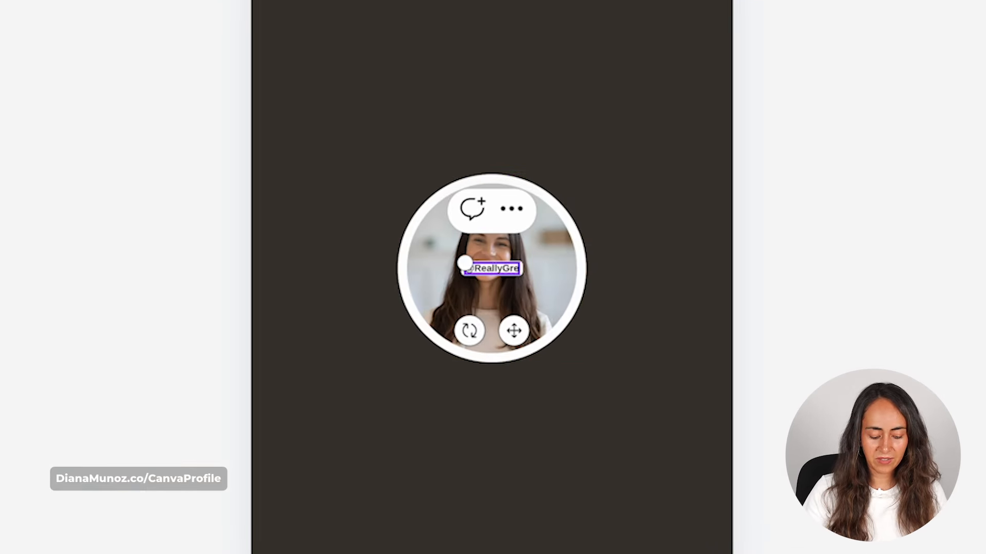
pyautogui.write('atSite')
pyautogui.click(830, 201)
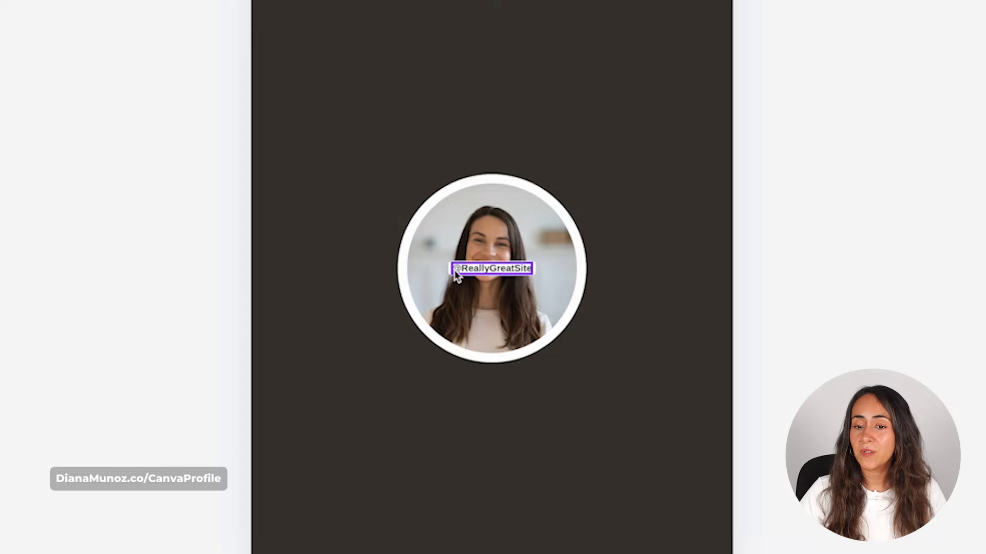
pyautogui.click(497, 271)
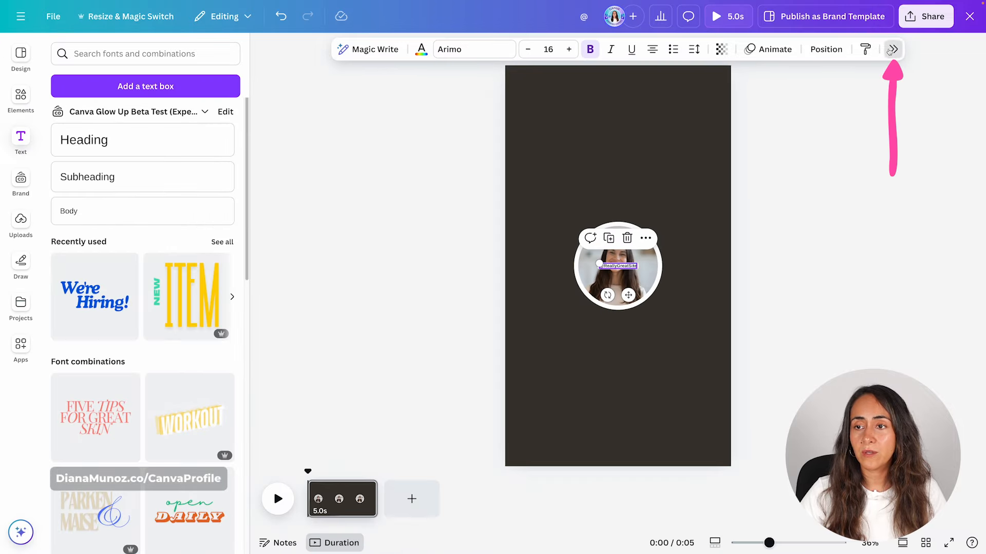
pyautogui.click(889, 51)
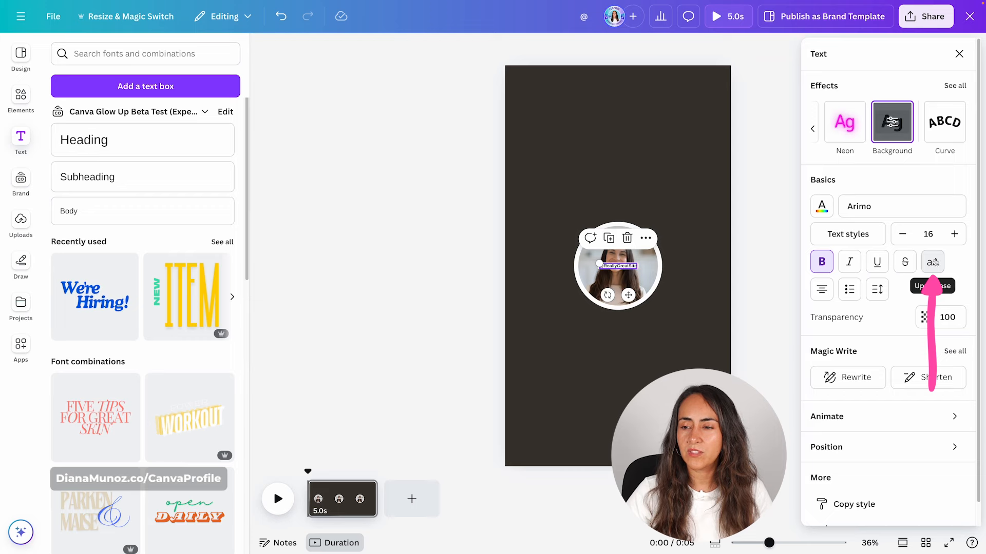
pyautogui.click(932, 261)
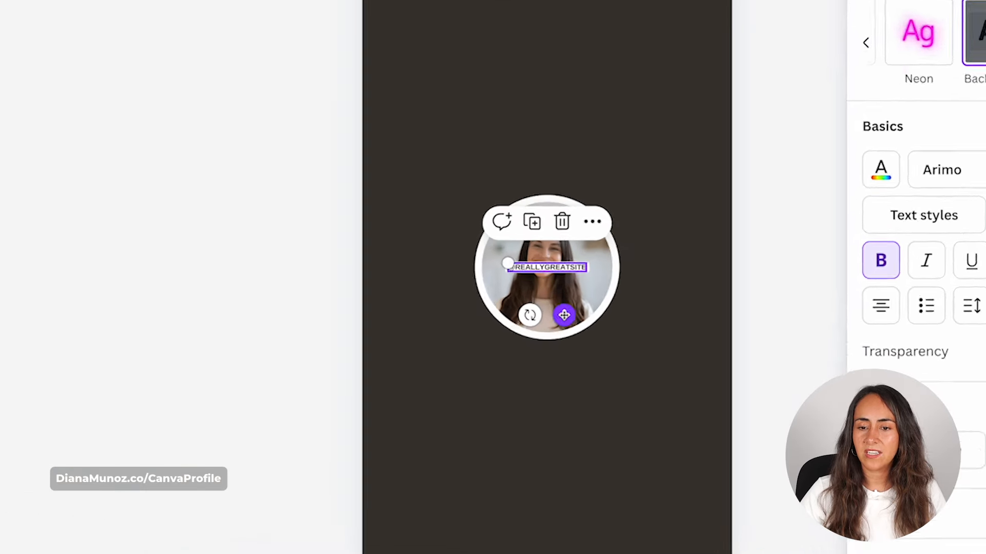
# Place the handle label below the circular photo and increase its font size to 23.
pyautogui.moveTo(501, 399); pyautogui.dragTo(509, 461)
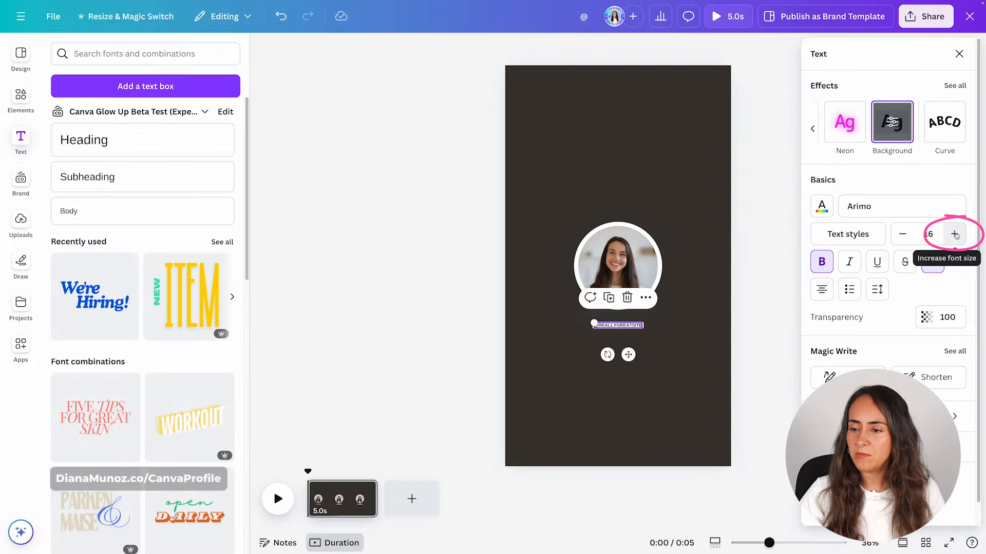
pyautogui.click(955, 235)
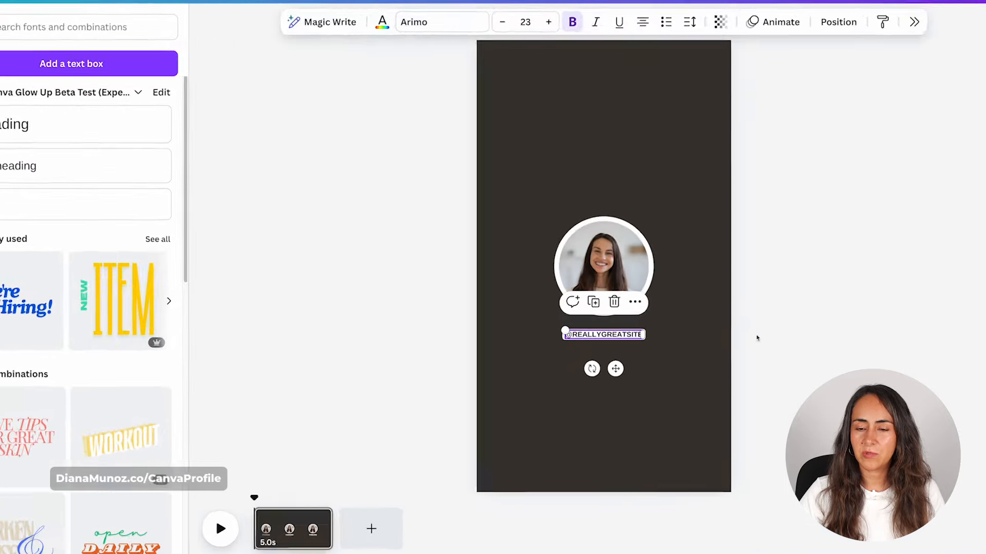
# Move the photo and the handle label up together, and bring the label slightly closer to the photo.
pyautogui.moveTo(745, 364); pyautogui.dragTo(596, 236)
pyautogui.moveTo(617, 250); pyautogui.dragTo(617, 206)
pyautogui.moveTo(491, 141)
pyautogui.mouseDown()
pyautogui.moveTo(491, 130)
pyautogui.moveTo(490, 148)
pyautogui.mouseUp()
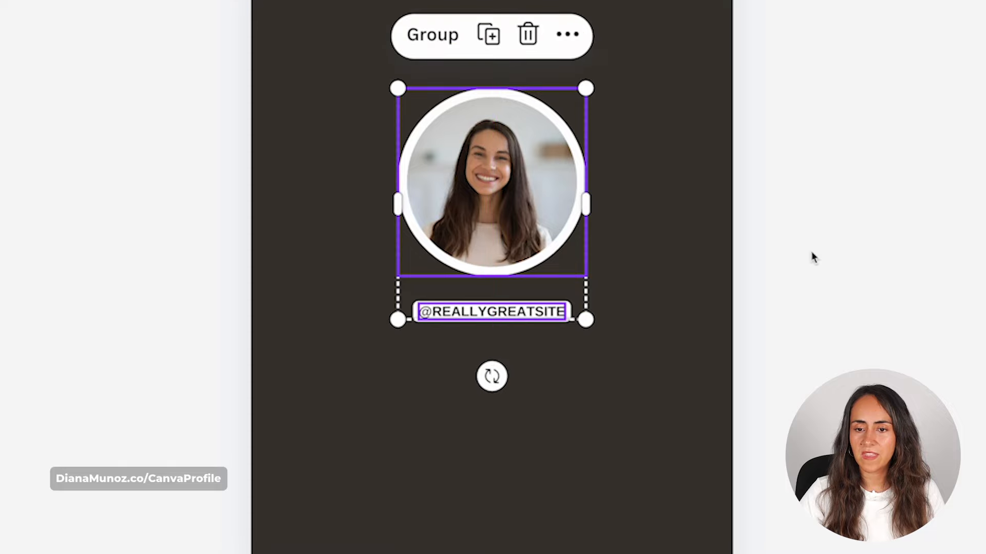
pyautogui.click(833, 252)
pyautogui.moveTo(553, 314); pyautogui.dragTo(554, 309)
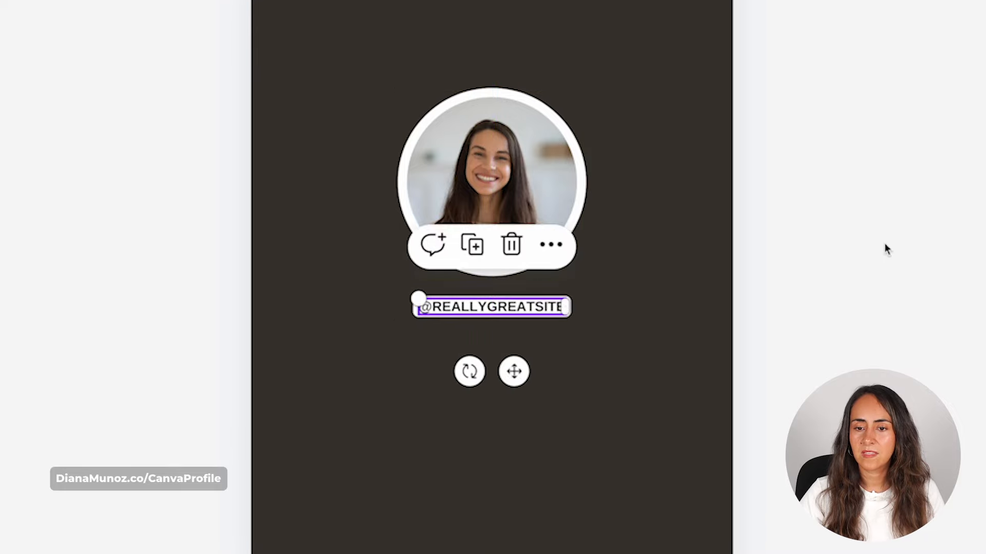
# Reposition the photo and handle label together at the centre of the page.
pyautogui.moveTo(887, 248); pyautogui.dragTo(534, 339)
pyautogui.moveTo(519, 132)
pyautogui.mouseDown()
pyautogui.moveTo(519, 154)
pyautogui.moveTo(519, 141)
pyautogui.mouseUp()
pyautogui.moveTo(782, 93); pyautogui.dragTo(445, 382)
pyautogui.moveTo(511, 208); pyautogui.dragTo(511, 267)
pyautogui.click(251, 211)
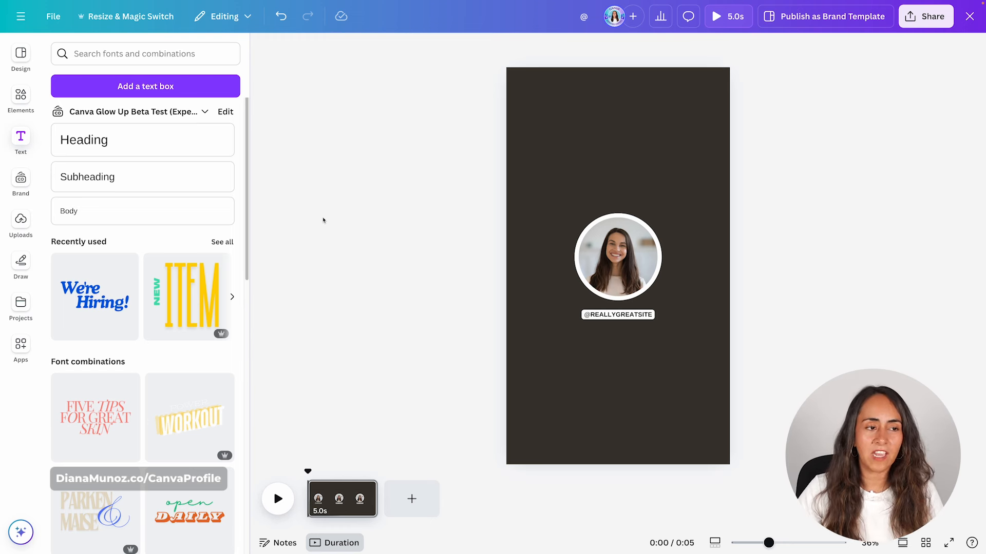
# Leave the photo results and search all elements for "sparkles".
pyautogui.click(21, 95)
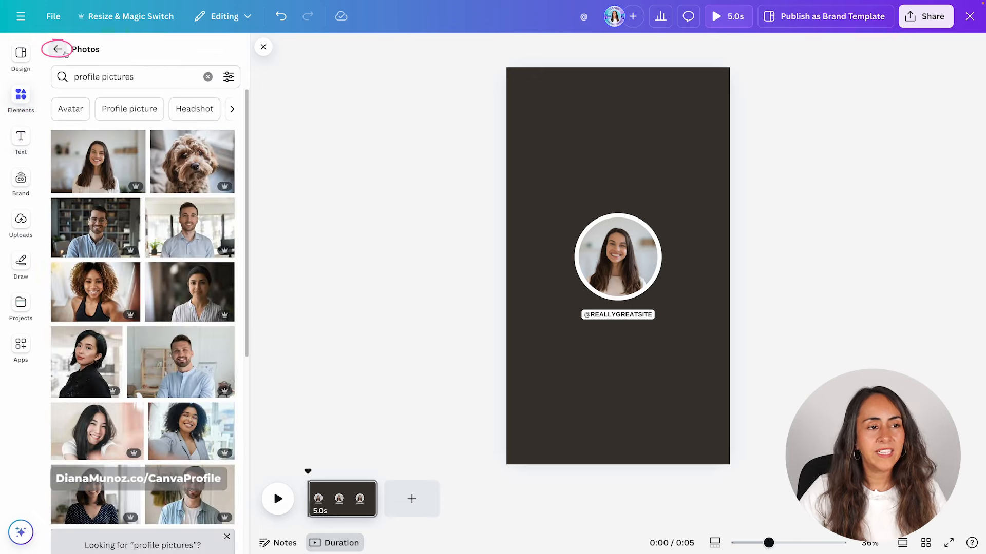
pyautogui.click(57, 50)
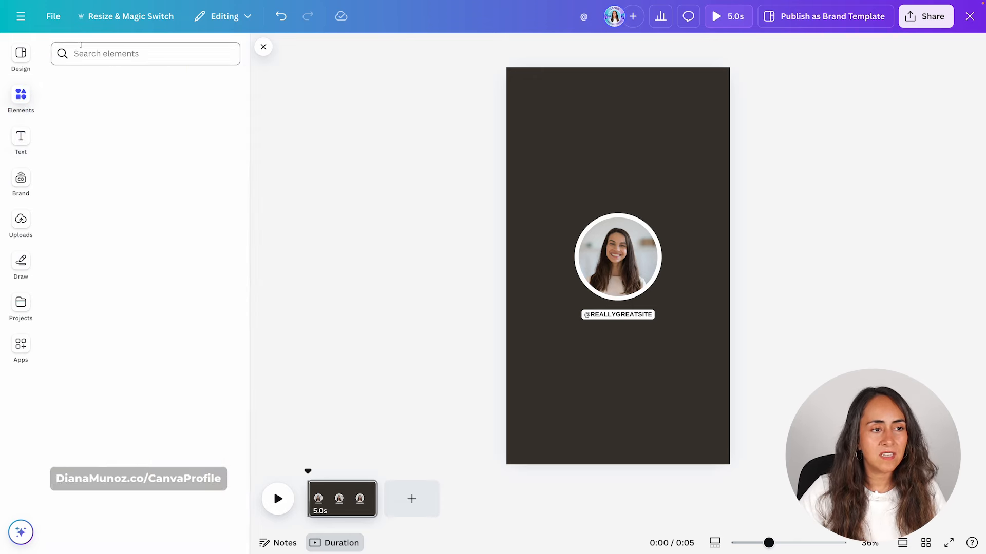
pyautogui.scroll(5, 146, 93)
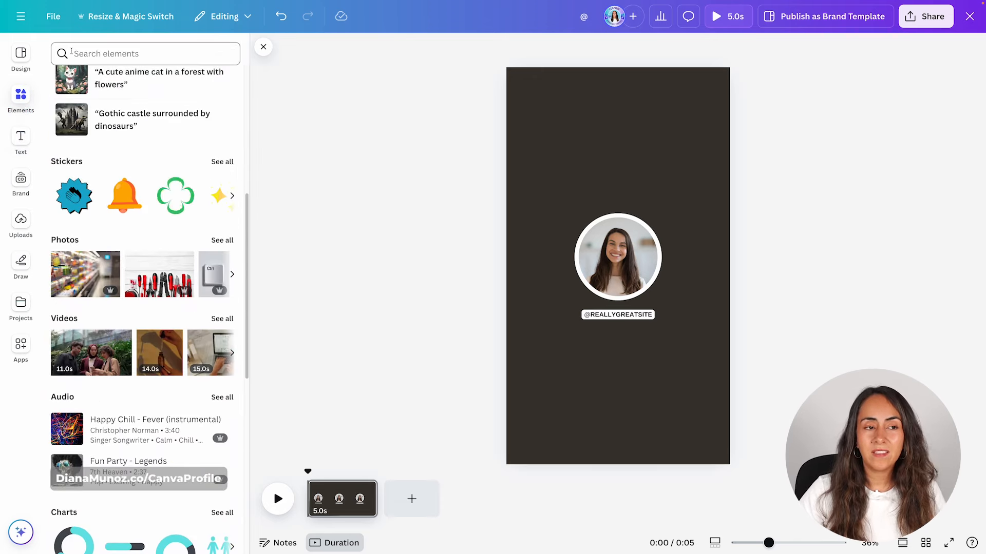
pyautogui.click(96, 58)
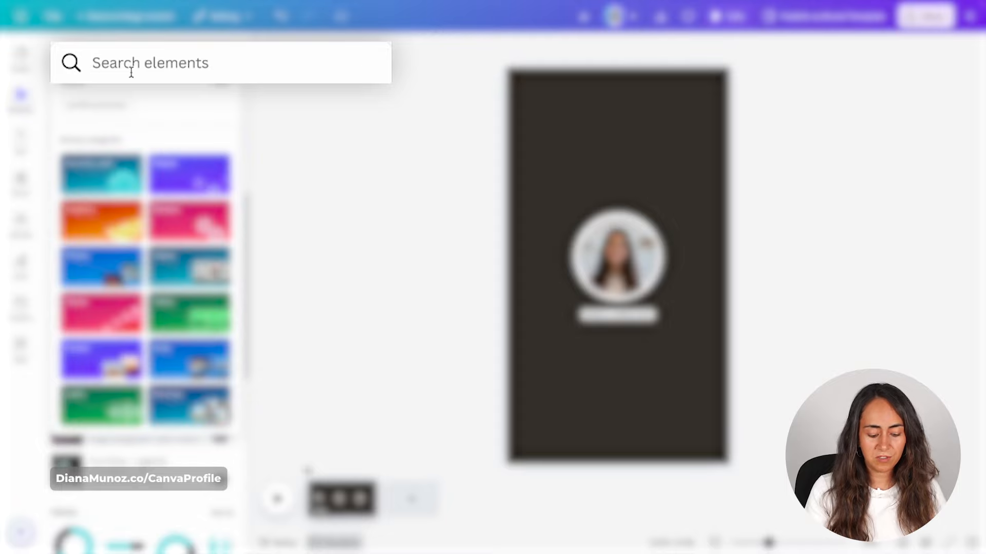
pyautogui.write('sparkles')
pyautogui.press('Return')
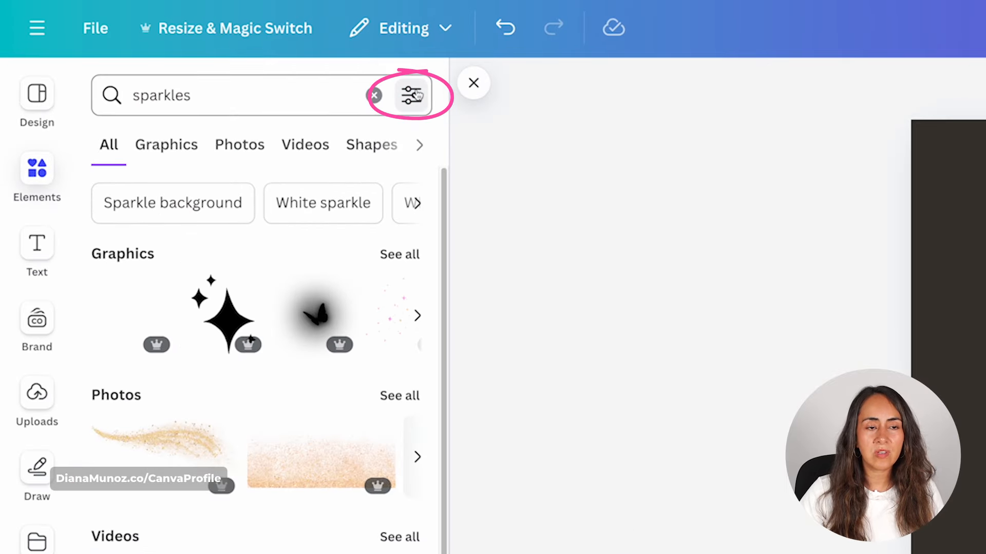
# Filter the sparkles results to animated elements and show only graphics.
pyautogui.click(413, 95)
pyautogui.click(125, 494)
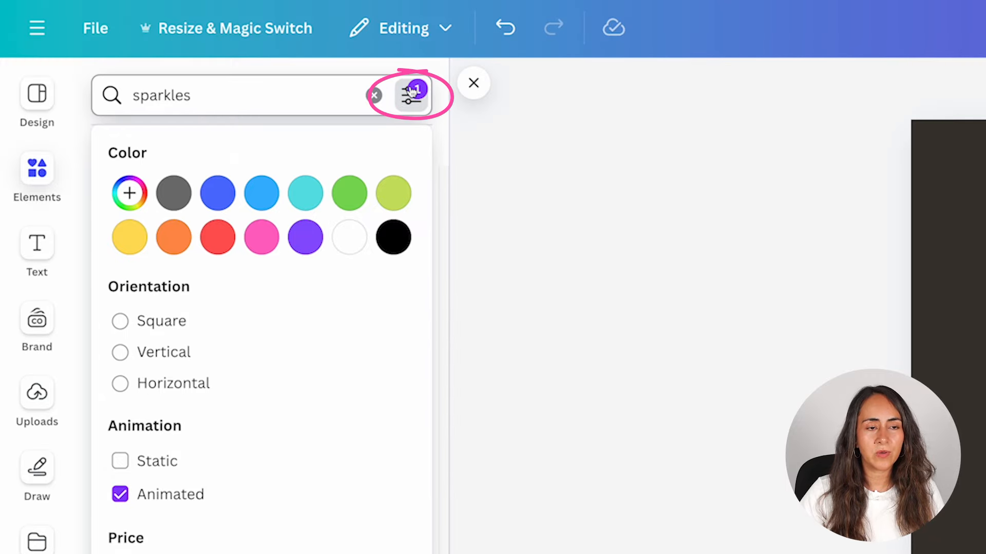
pyautogui.click(412, 93)
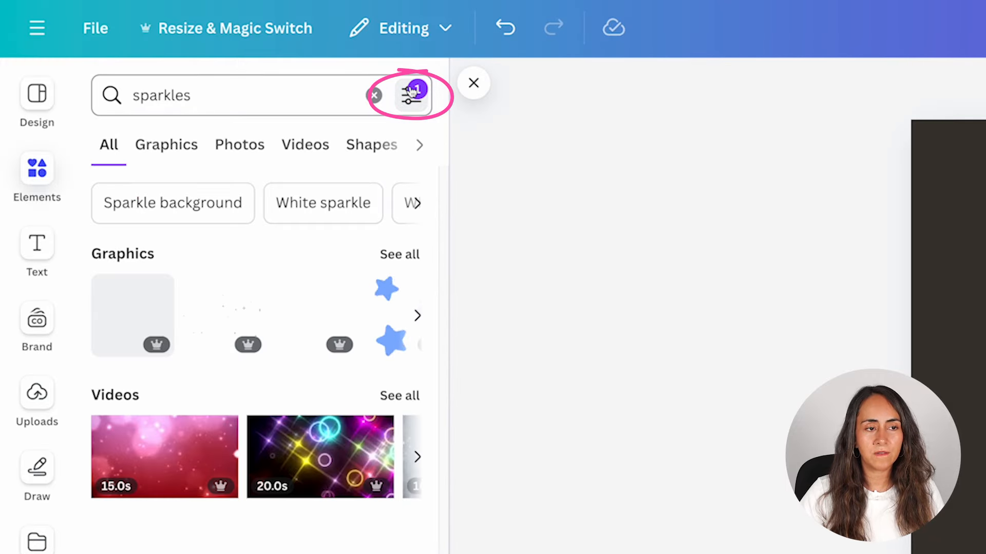
pyautogui.click(164, 143)
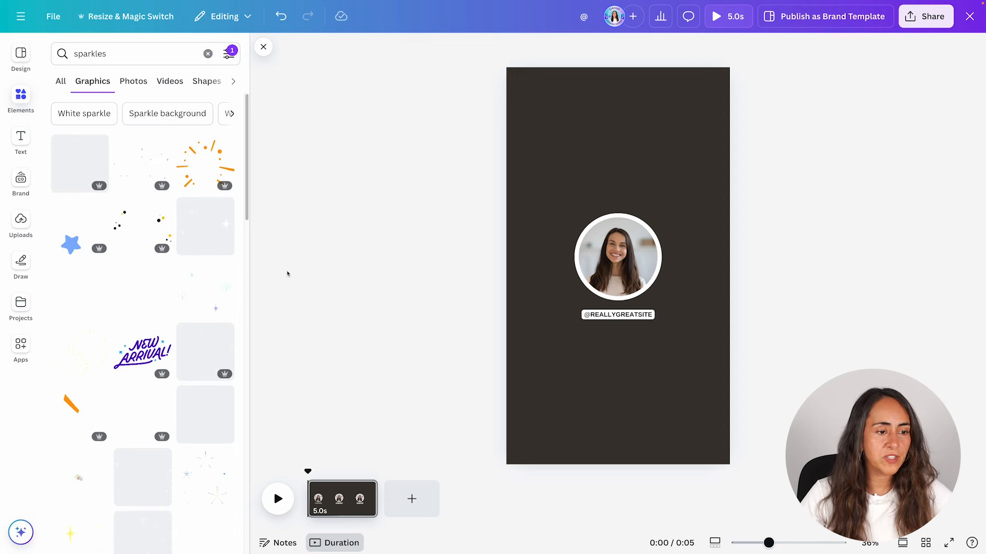
# Add the white animated "Fireworks Geometric Shapes" graphic to the page and centre it on the circular photo.
pyautogui.moveTo(246, 181); pyautogui.dragTo(257, 300)
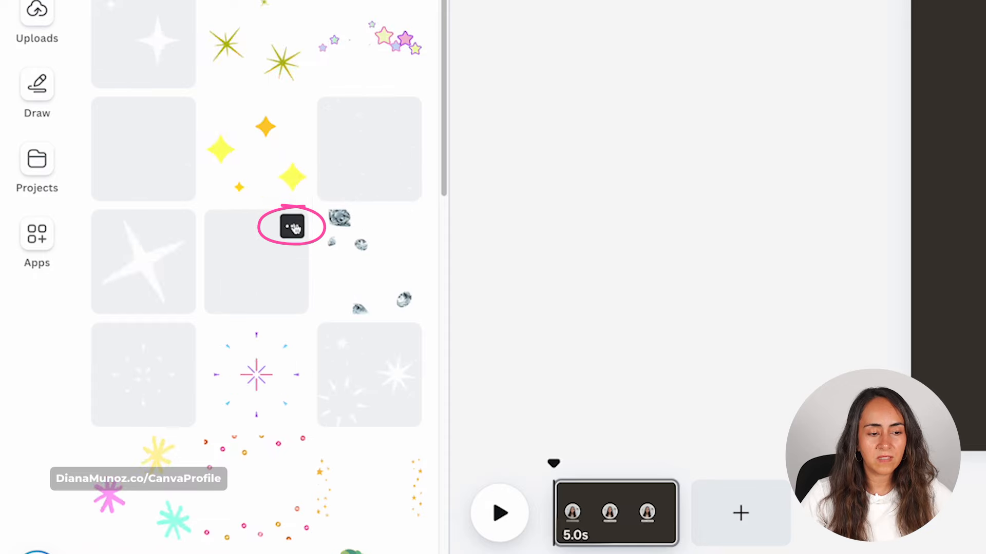
pyautogui.click(292, 227)
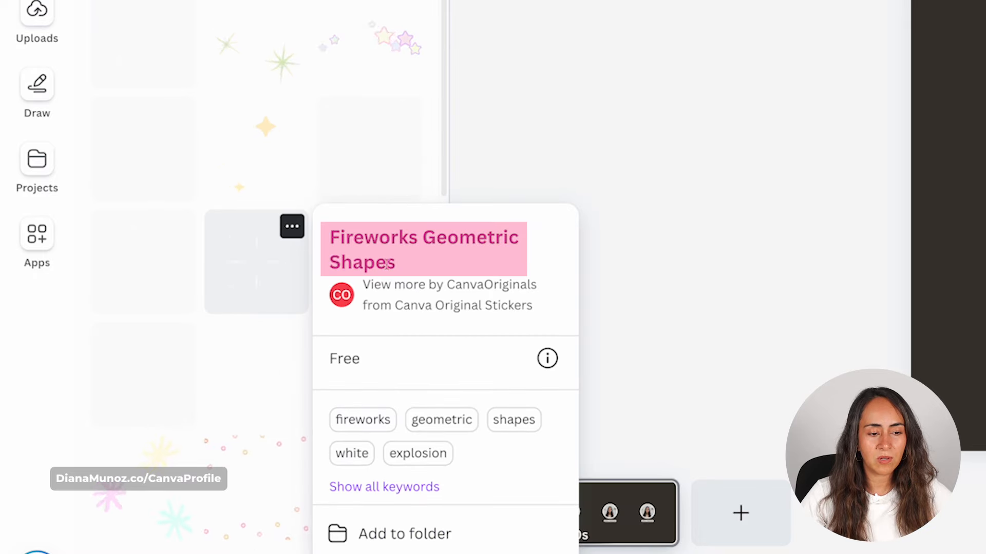
pyautogui.click(284, 279)
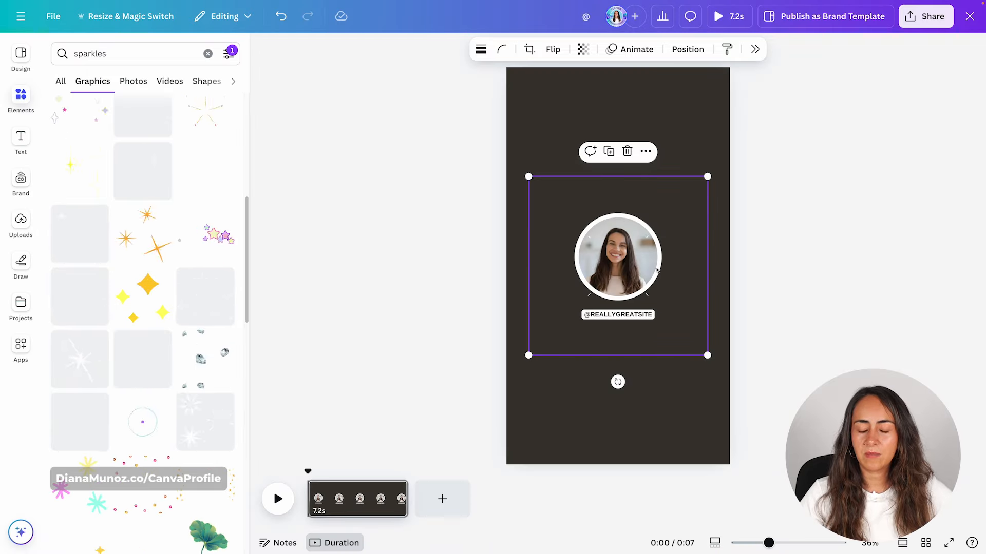
pyautogui.moveTo(657, 270); pyautogui.dragTo(657, 262)
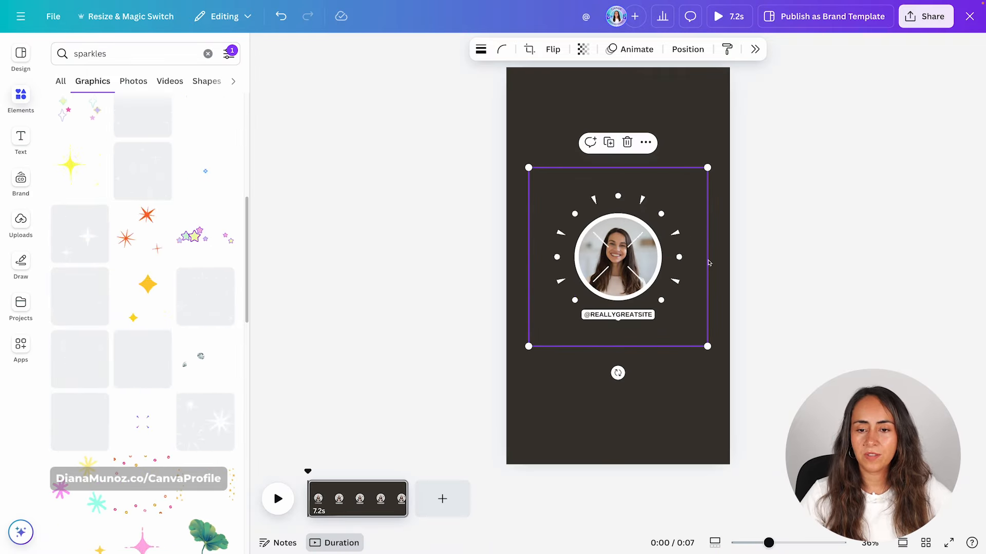
pyautogui.click(263, 132)
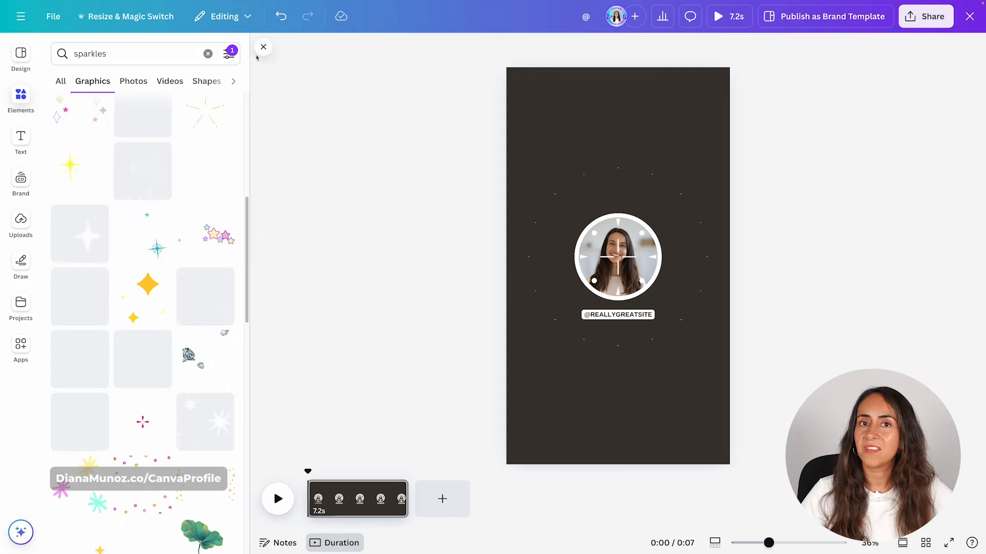
pyautogui.click(267, 46)
# Set the page's duration to 2.3 seconds.
pyautogui.click(445, 82)
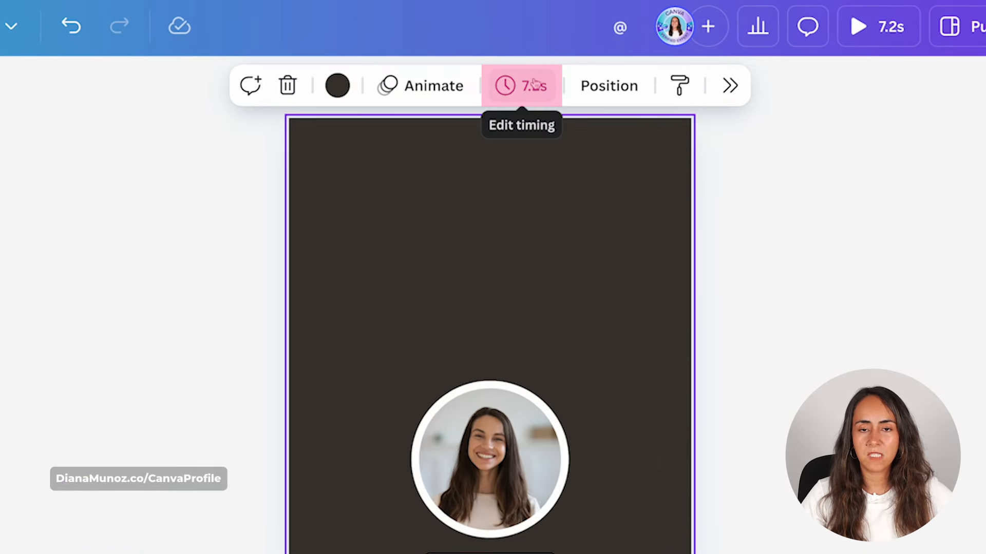
pyautogui.click(534, 84)
pyautogui.moveTo(598, 161); pyautogui.dragTo(589, 162)
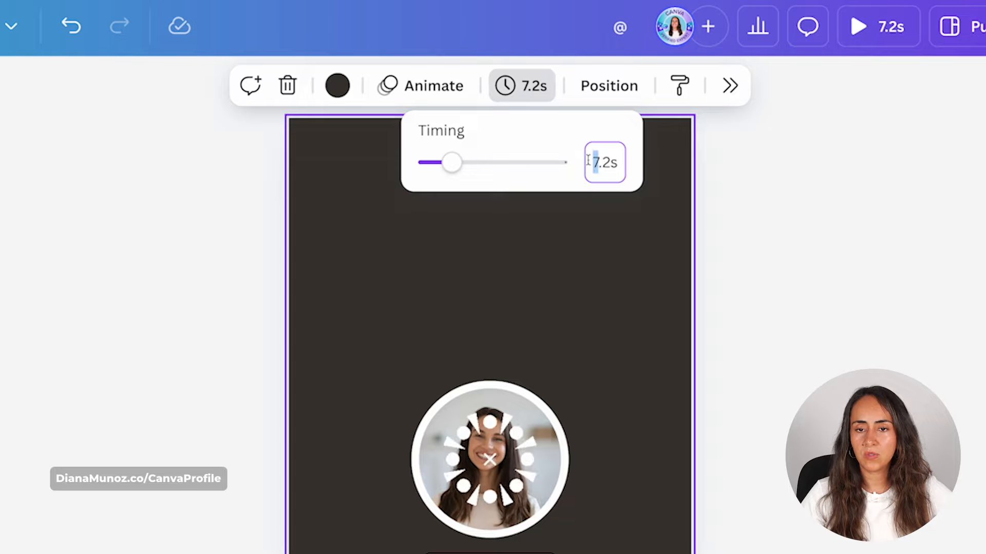
pyautogui.write('2')
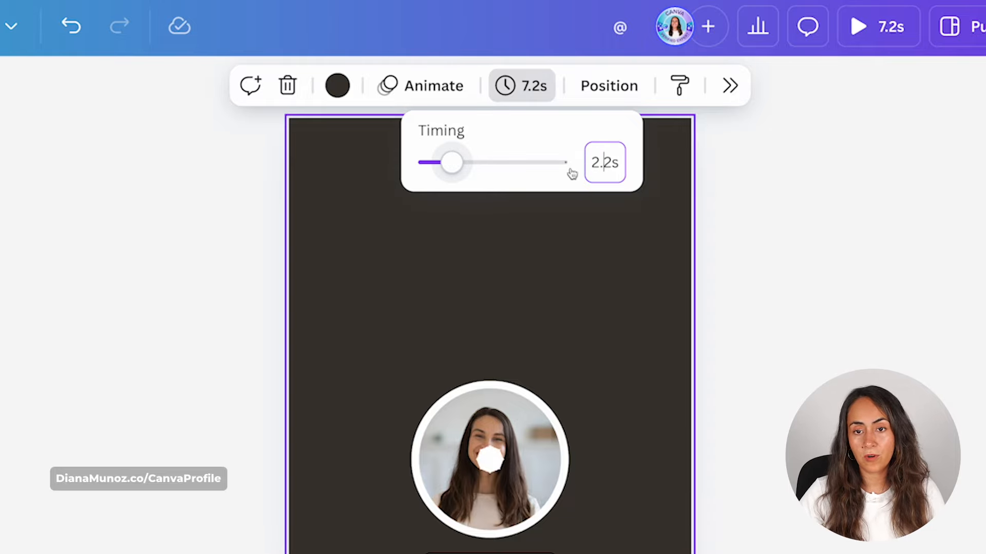
pyautogui.press('Delete')
pyautogui.write('3')
pyautogui.press('Return')
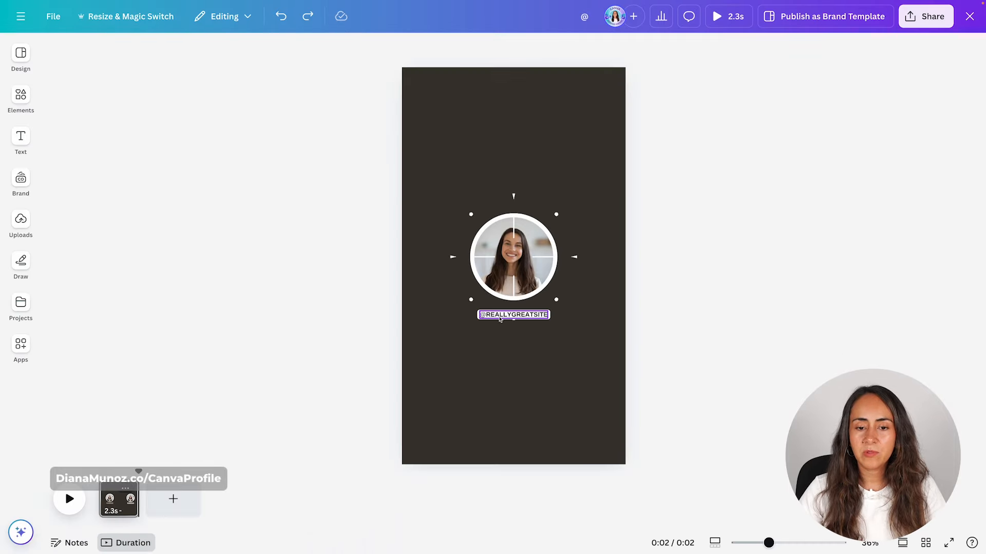
pyautogui.click(505, 317)
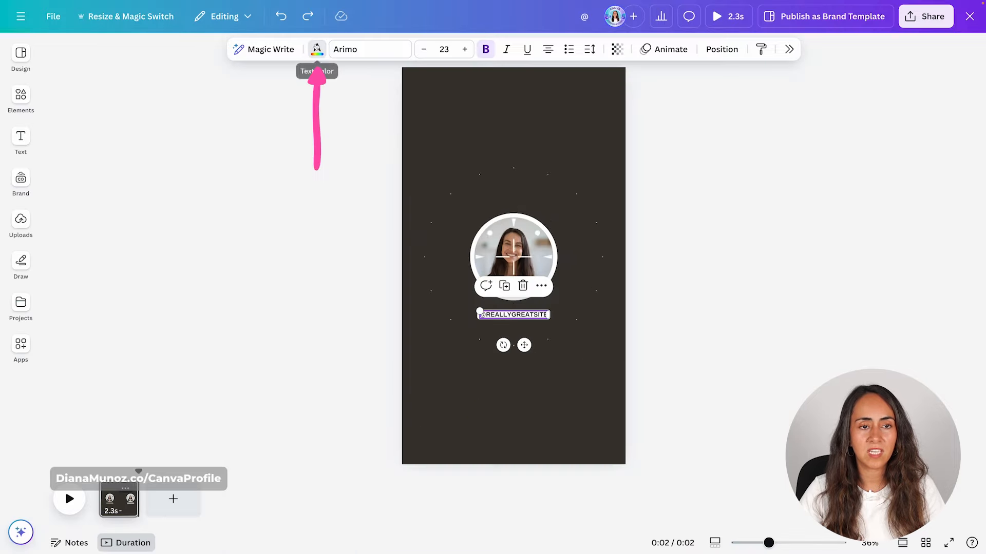
pyautogui.click(317, 48)
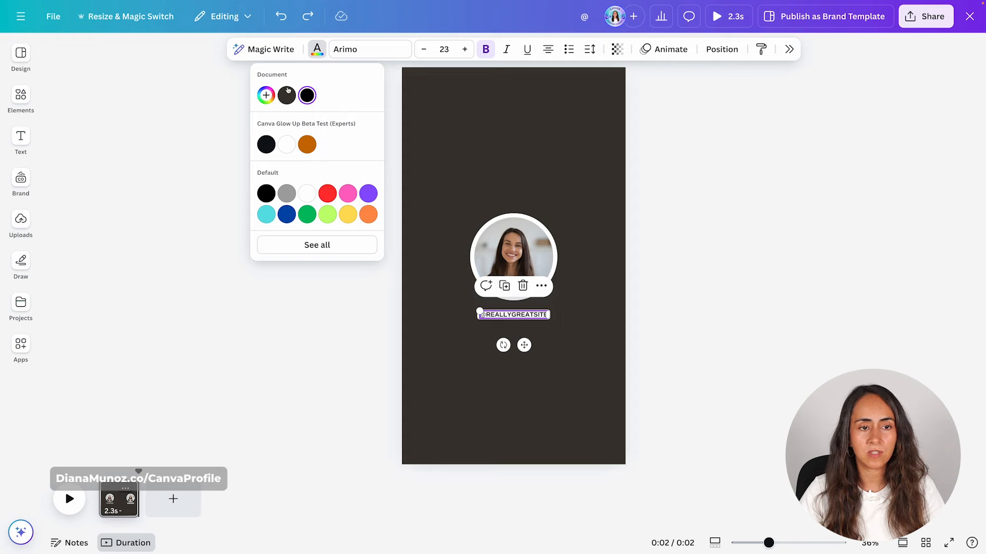
pyautogui.click(706, 289)
pyautogui.click(706, 290)
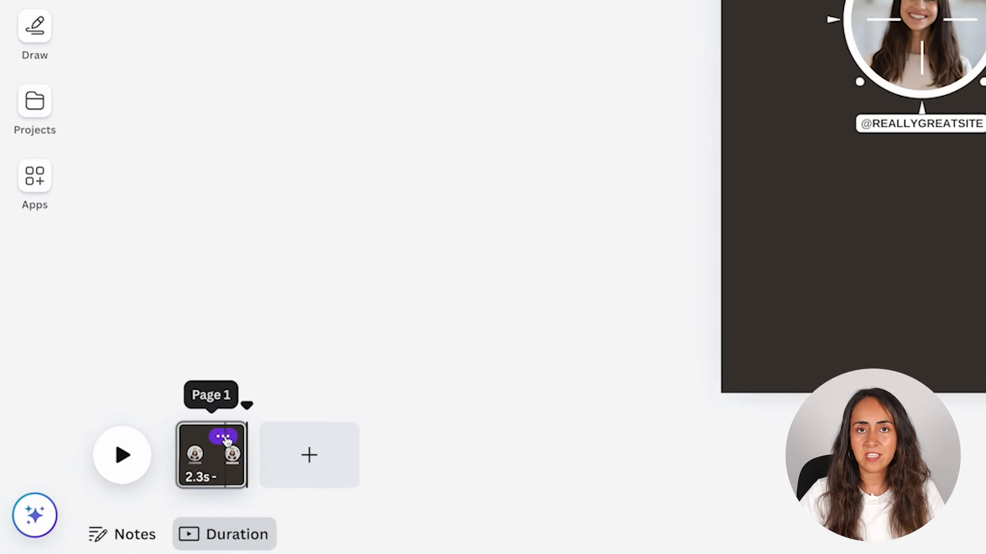
# Duplicate the page and delete the fireworks graphic from the copy.
pyautogui.click(224, 438)
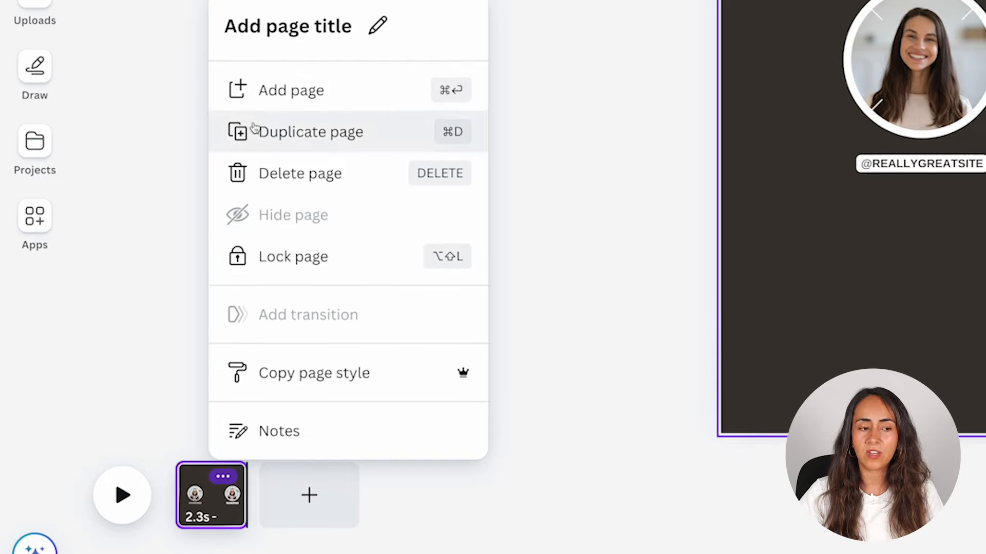
pyautogui.click(402, 148)
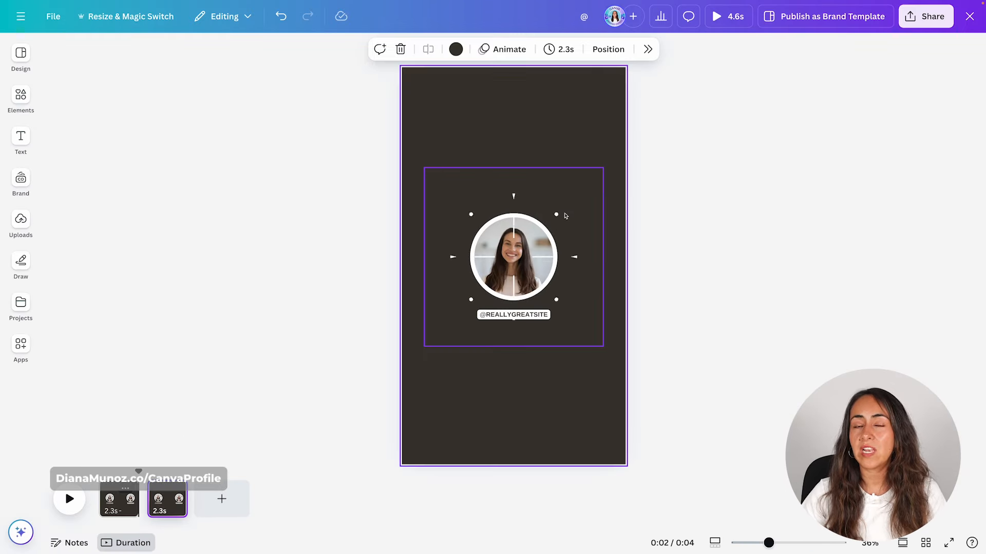
pyautogui.click(546, 190)
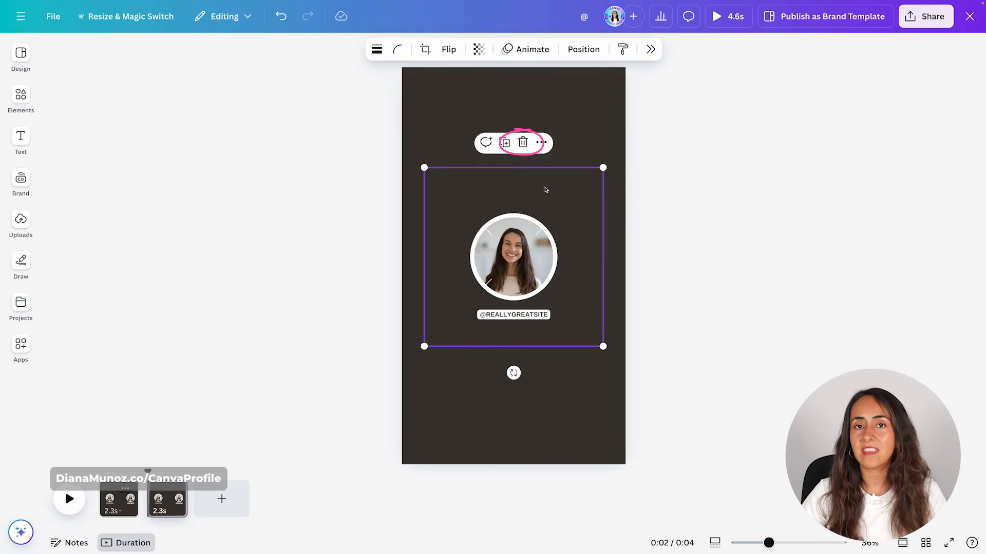
pyautogui.click(523, 142)
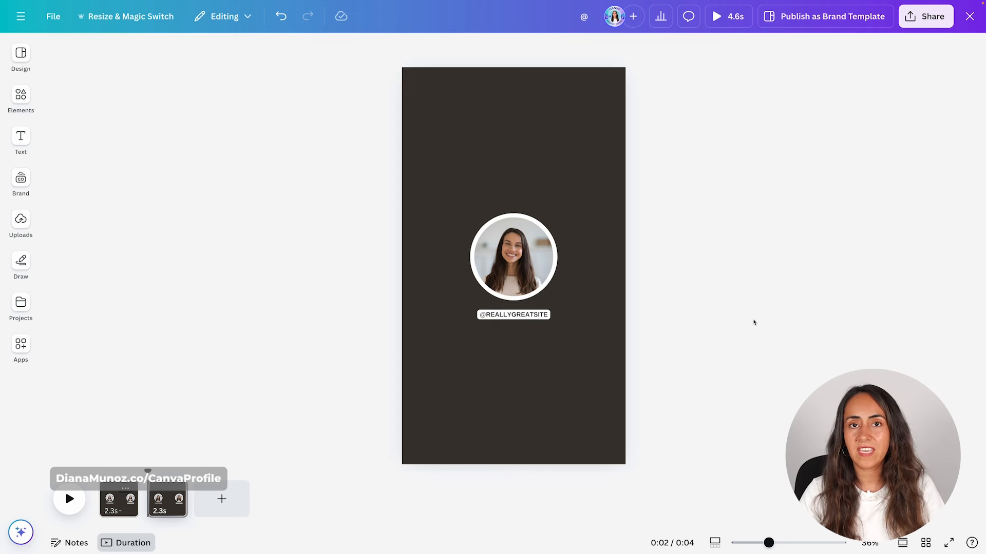
# Add a text box at the lower edge of the photo on the second page and make its text white.
pyautogui.press('t')
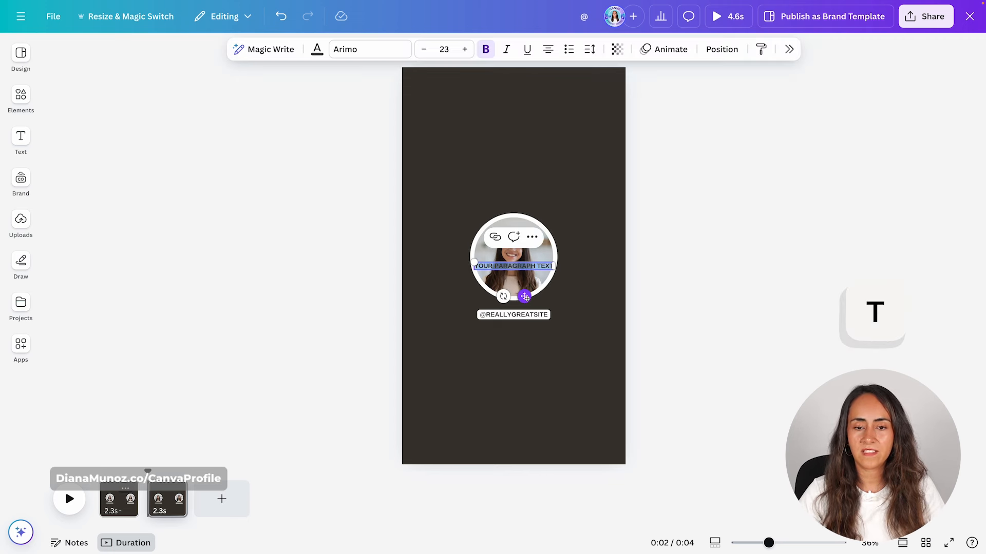
pyautogui.moveTo(525, 298); pyautogui.dragTo(525, 336)
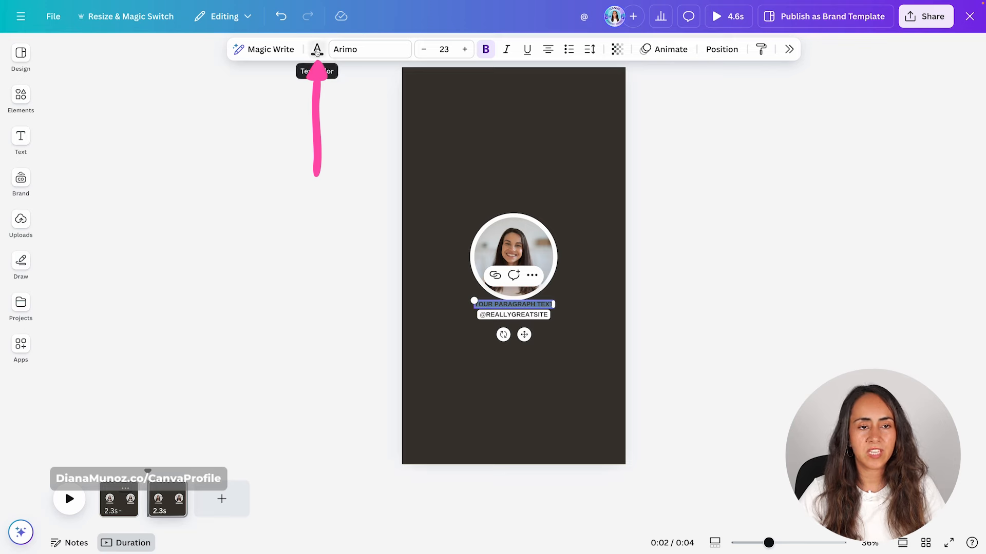
pyautogui.click(317, 49)
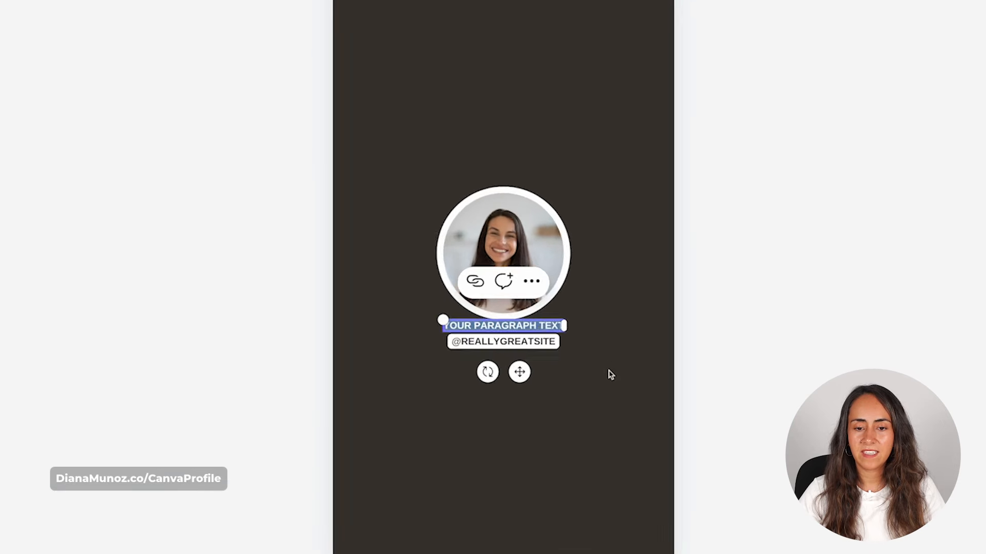
# Lower the handle label on the second page and place the new text box between the photo and the label.
pyautogui.click(522, 317)
pyautogui.moveTo(522, 317); pyautogui.dragTo(522, 328)
pyautogui.click(581, 353)
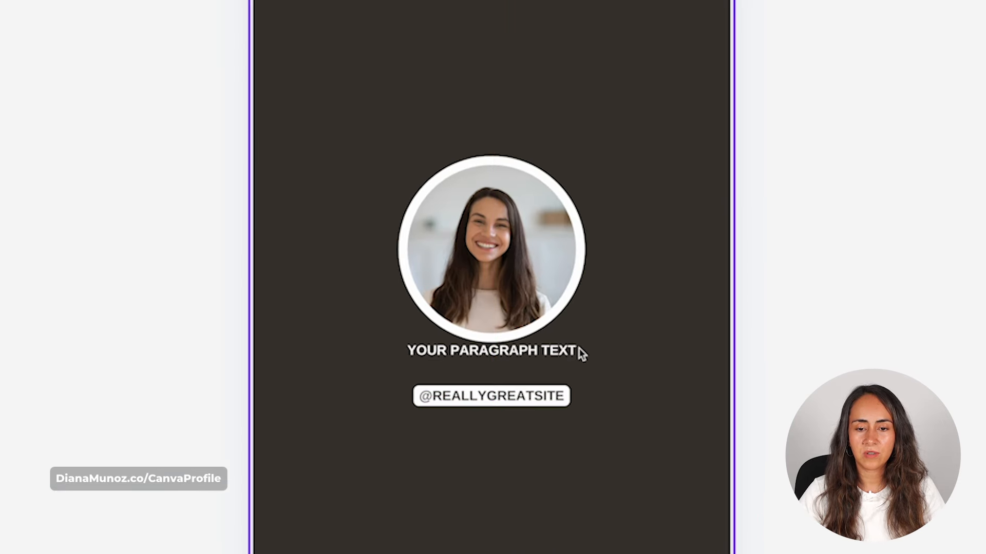
pyautogui.click(431, 354)
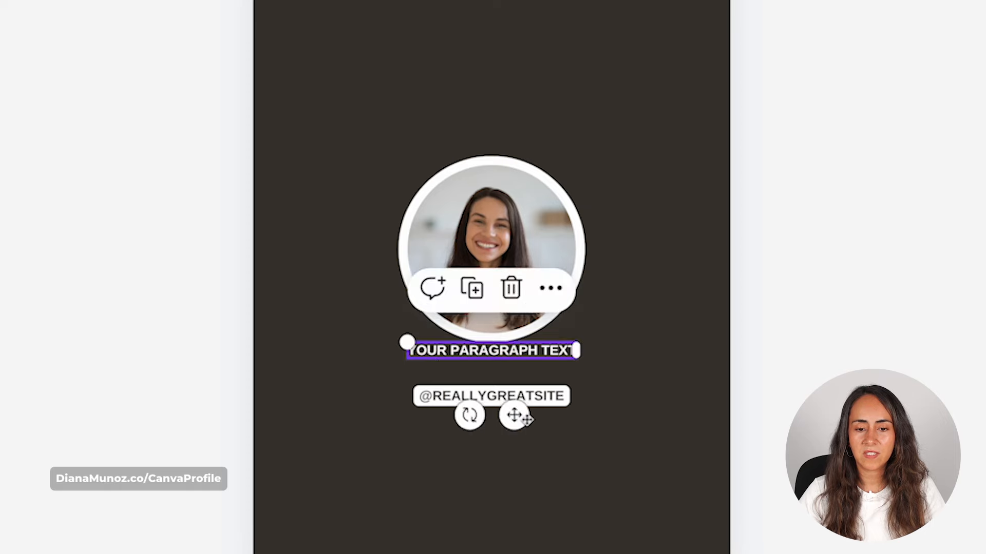
pyautogui.moveTo(512, 414); pyautogui.dragTo(515, 428)
# Replace the placeholder text above the handle label with "FOLLOW ME".
pyautogui.doubleClick(484, 366)
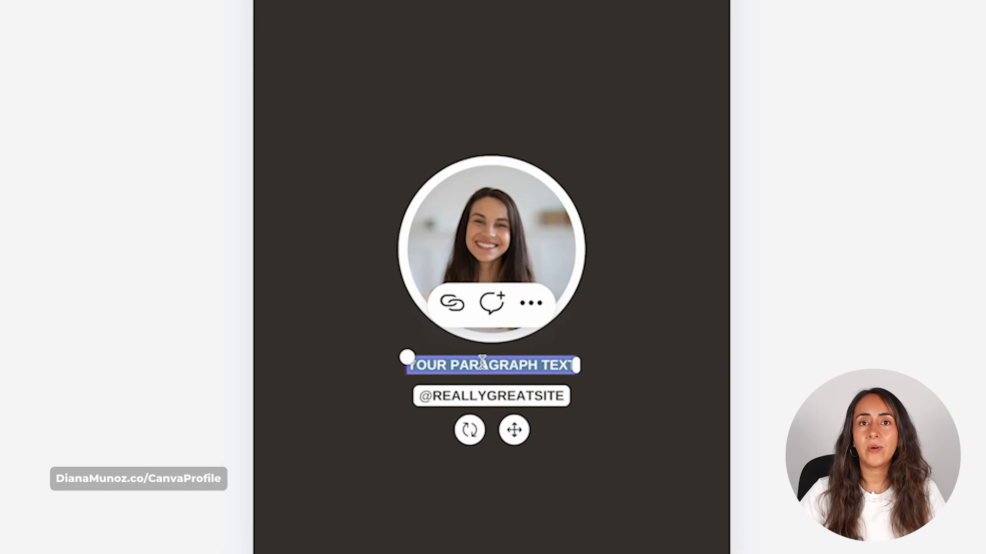
pyautogui.write('FOLLOW M')
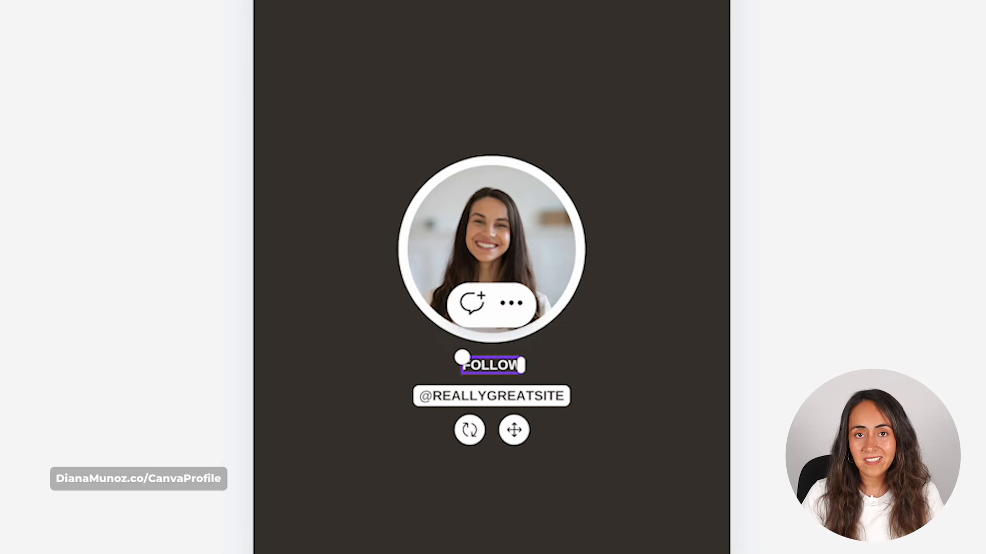
pyautogui.write('E')
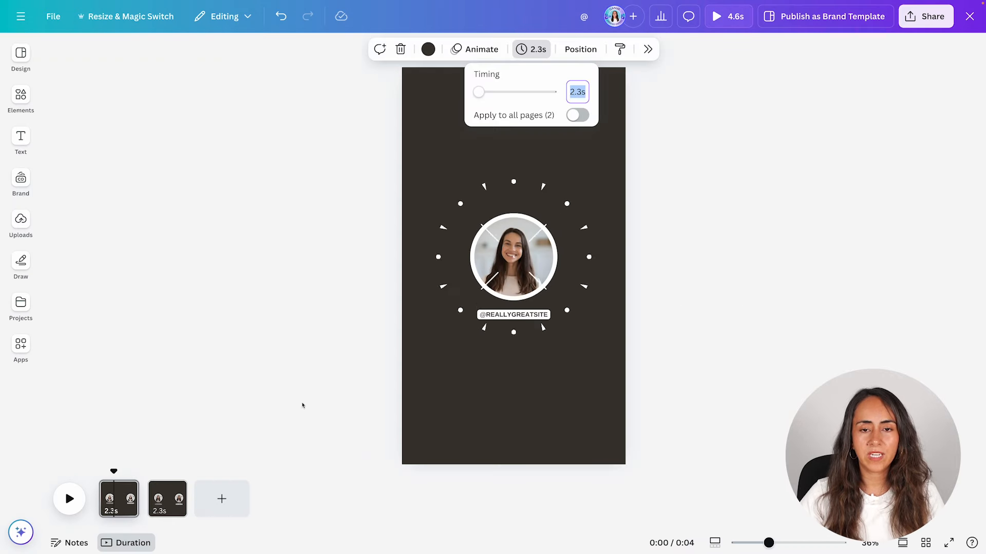
# Select the photo, handle label and fireworks graphic on the first page and show their timing in the timeline.
pyautogui.click(754, 267)
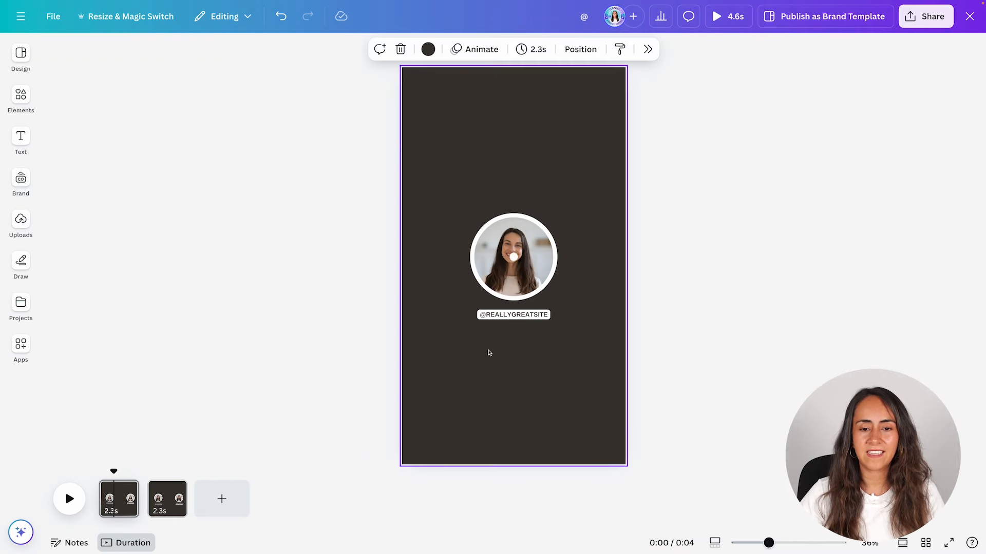
pyautogui.moveTo(114, 473); pyautogui.dragTo(169, 476)
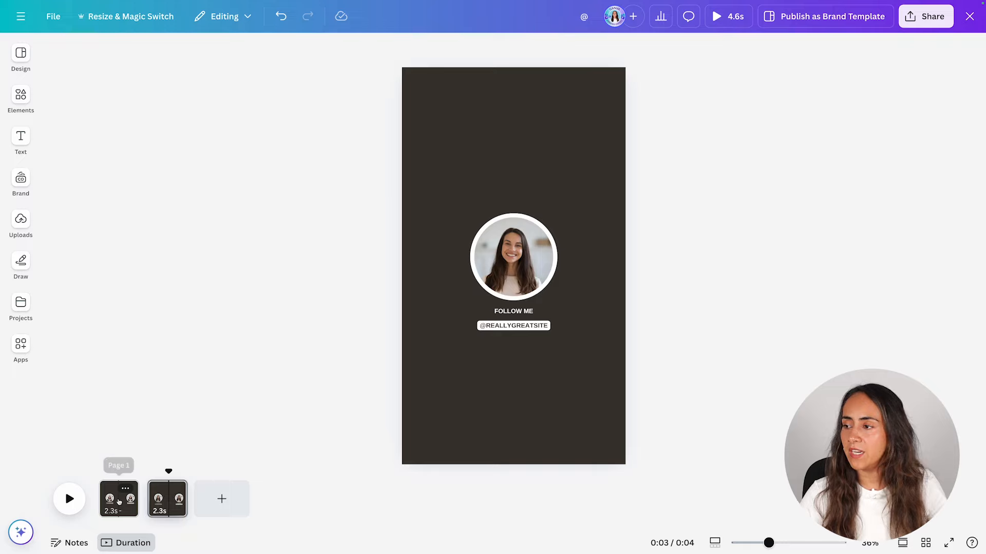
pyautogui.click(119, 501)
pyautogui.moveTo(691, 162); pyautogui.dragTo(437, 383)
pyautogui.rightClick(528, 234)
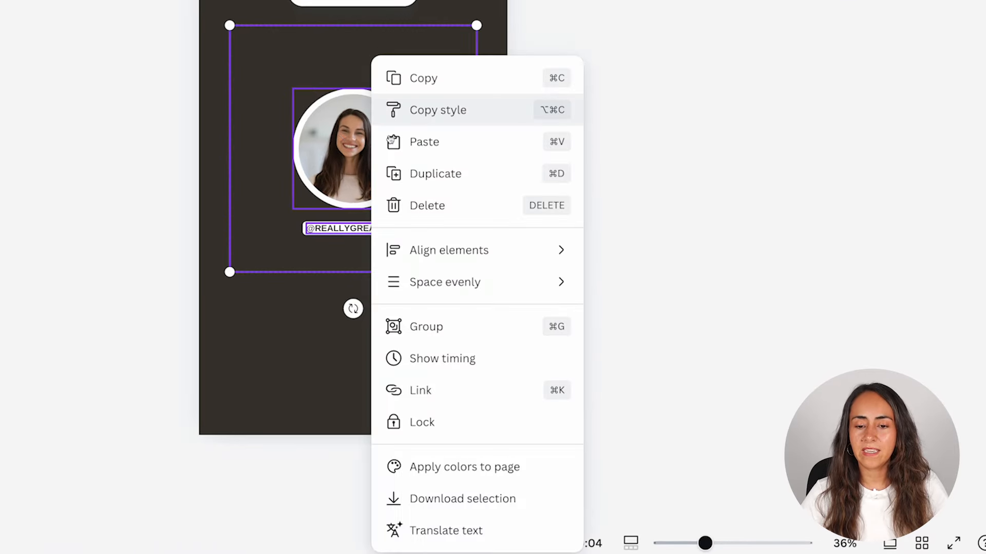
pyautogui.click(479, 367)
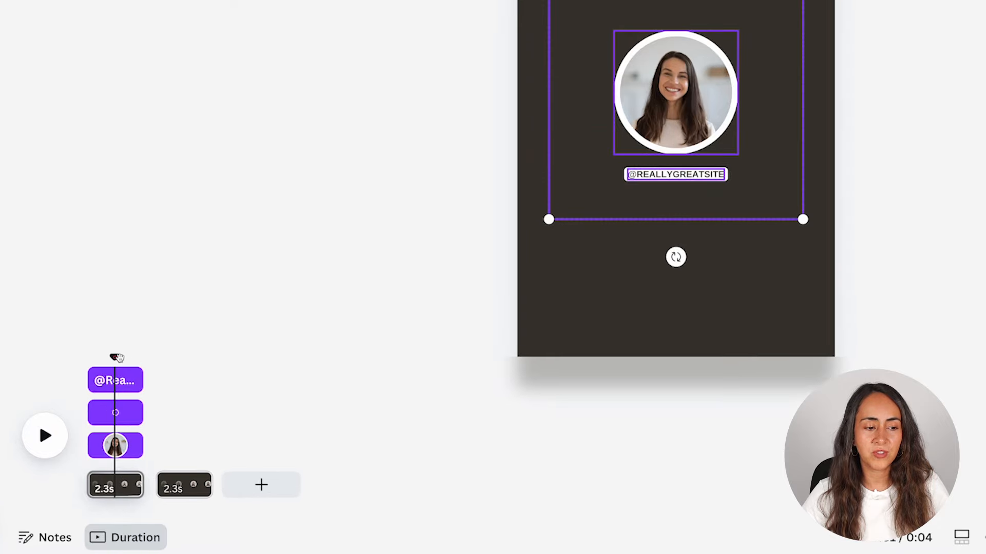
# Trim the end of the fireworks graphic's timing to about two-thirds of the way through the first page.
pyautogui.moveTo(117, 357)
pyautogui.mouseDown()
pyautogui.moveTo(103, 354)
pyautogui.moveTo(124, 357)
pyautogui.mouseUp()
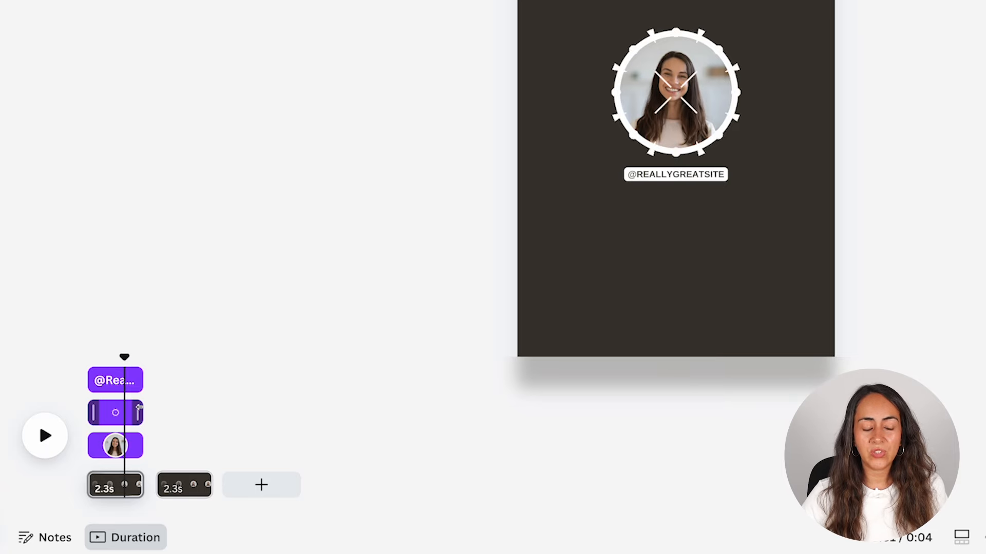
pyautogui.moveTo(139, 408); pyautogui.dragTo(122, 412)
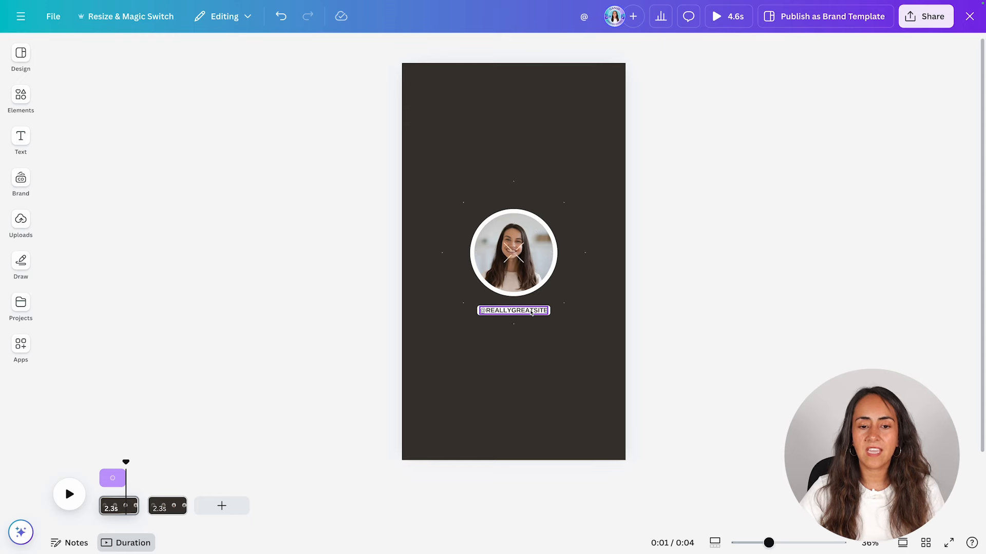
# Apply the Succession animation to the photo and handle label on the first page, leaving out the fireworks, and set it to animate on enter.
pyautogui.moveTo(651, 169); pyautogui.dragTo(391, 359)
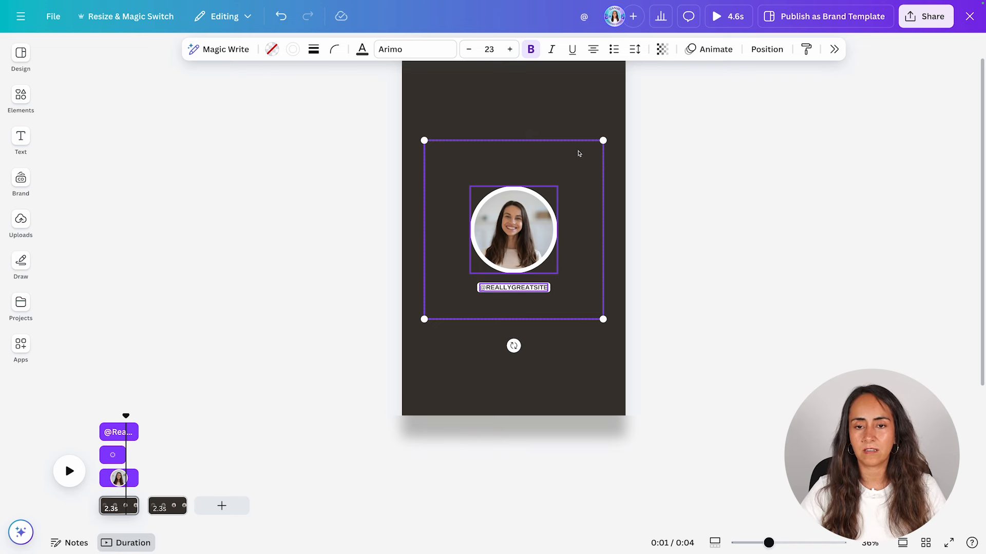
pyautogui.keyDown('shift'); pyautogui.click(582, 153); pyautogui.keyUp('shift')
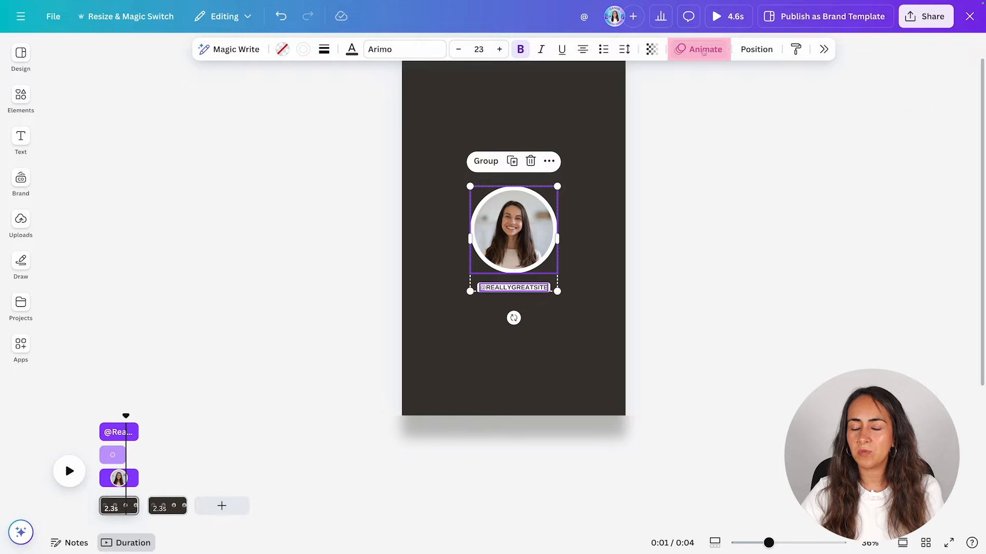
pyautogui.click(703, 50)
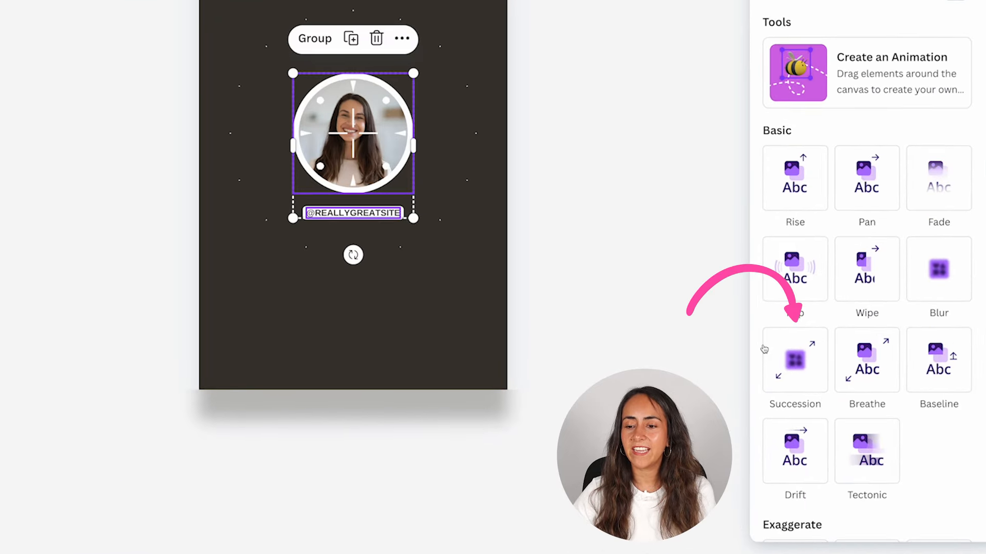
pyautogui.click(797, 357)
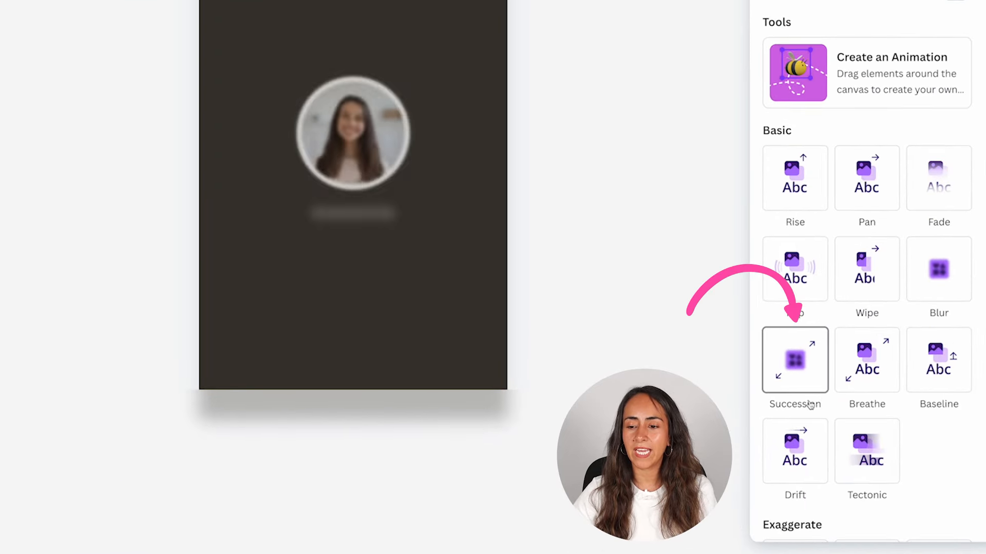
pyautogui.click(798, 356)
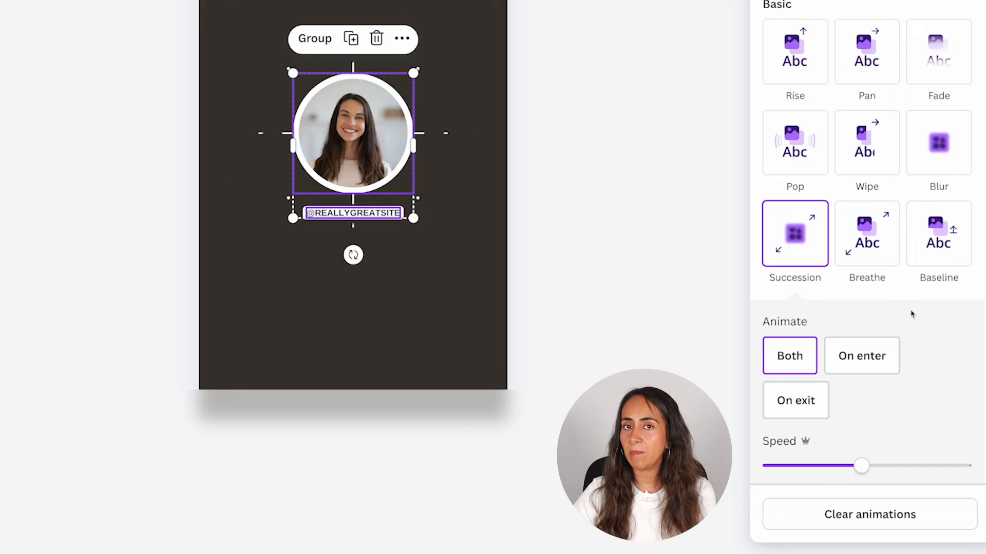
pyautogui.click(867, 352)
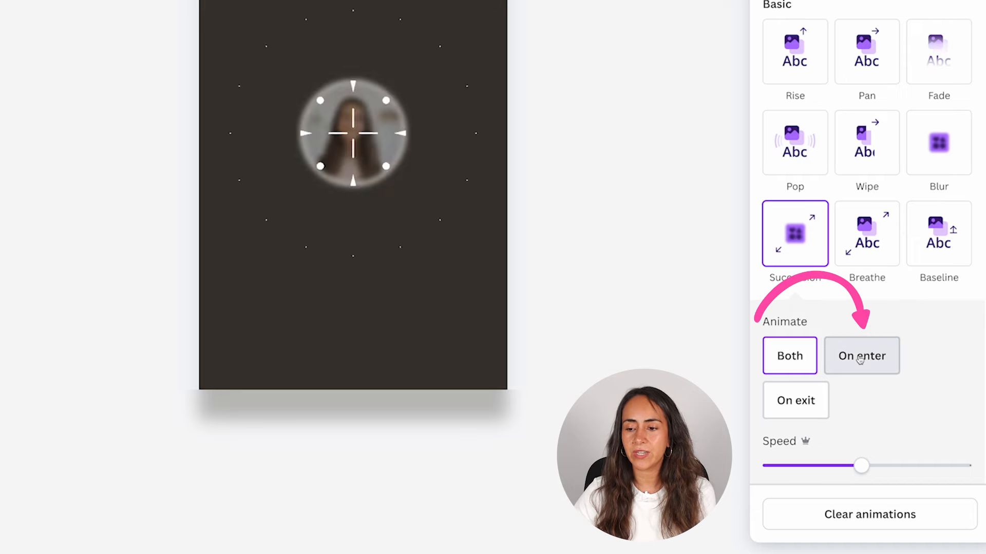
# Lower the Succession animation's speed to about a fifth of its range and raise its intensity to about four-fifths.
pyautogui.scroll(-3, 975, 288)
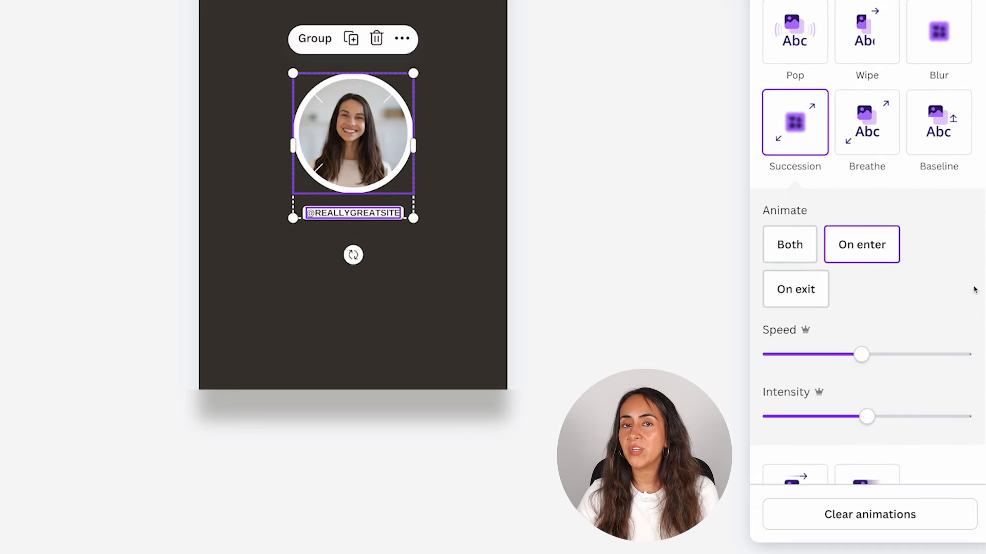
pyautogui.scroll(-2, 975, 290)
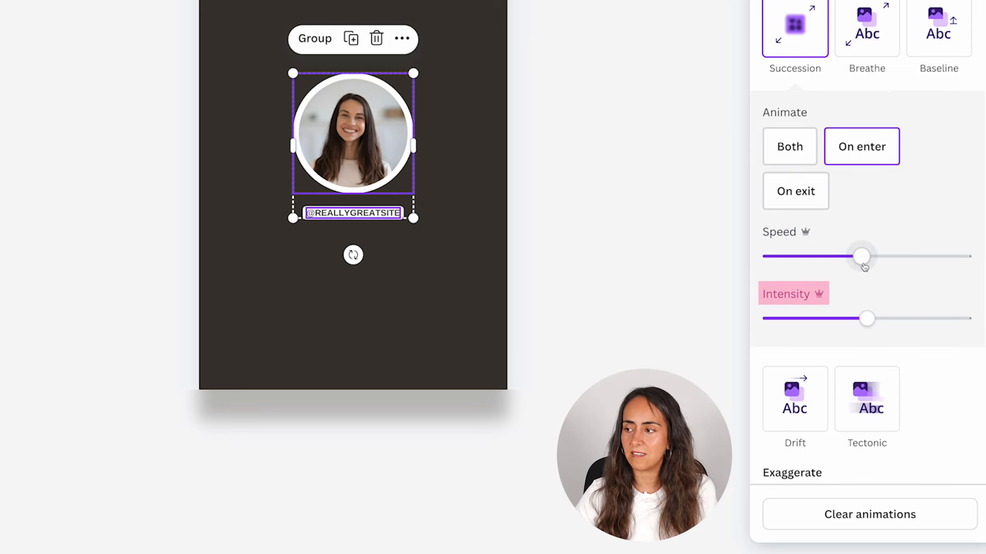
pyautogui.moveTo(862, 258); pyautogui.dragTo(805, 259)
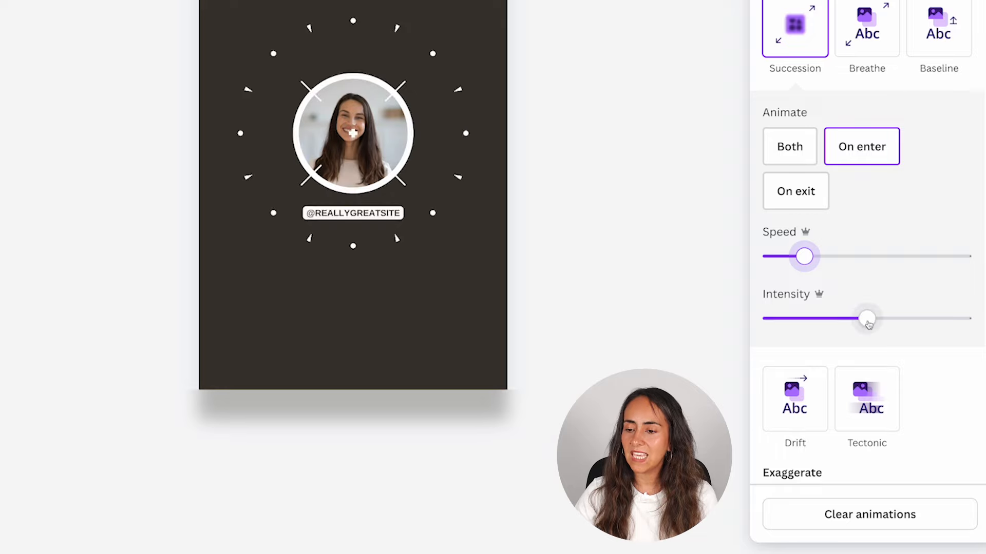
pyautogui.moveTo(867, 323); pyautogui.dragTo(929, 321)
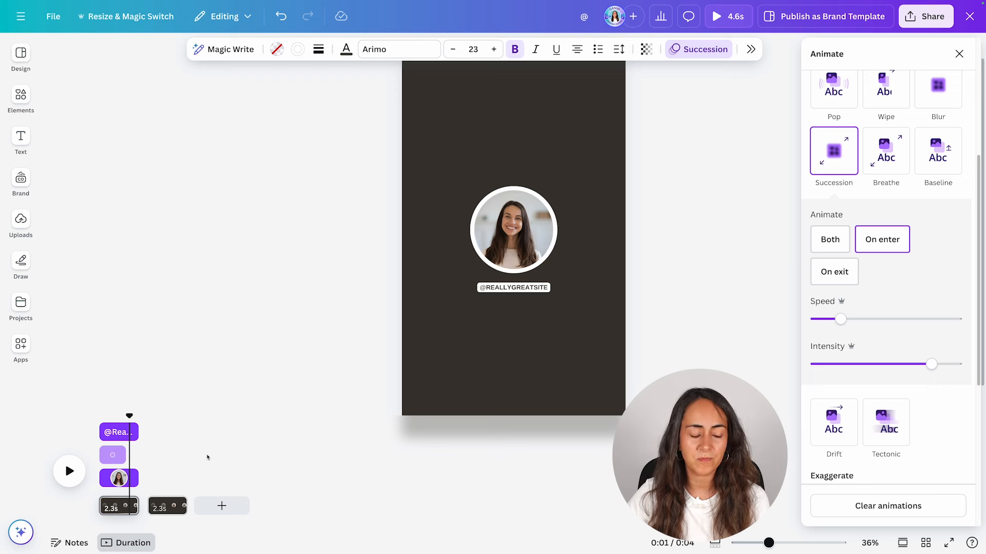
# Add the Flicker motion effect to the handle label on the second page.
pyautogui.moveTo(129, 416); pyautogui.dragTo(98, 415)
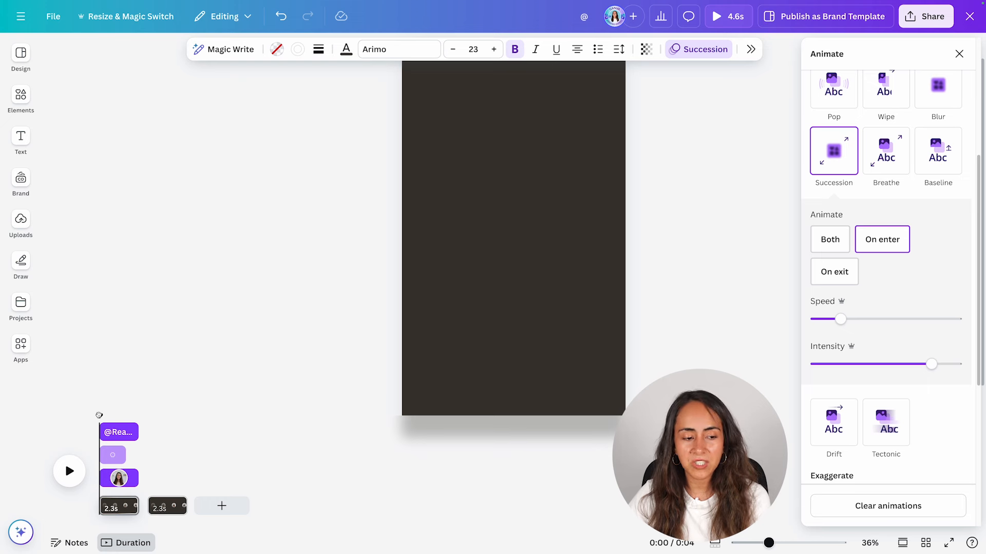
pyautogui.moveTo(99, 415); pyautogui.dragTo(166, 417)
pyautogui.click(678, 293)
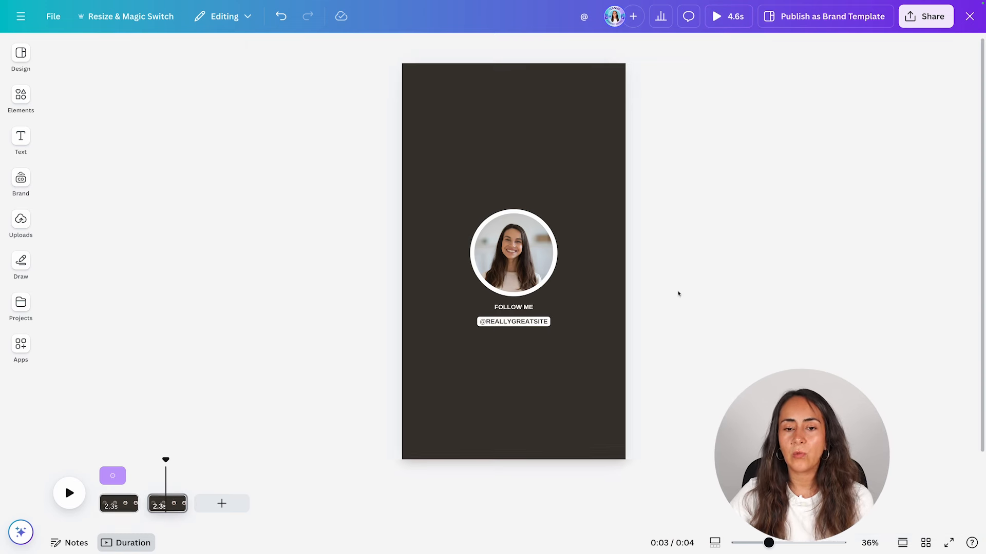
pyautogui.click(542, 326)
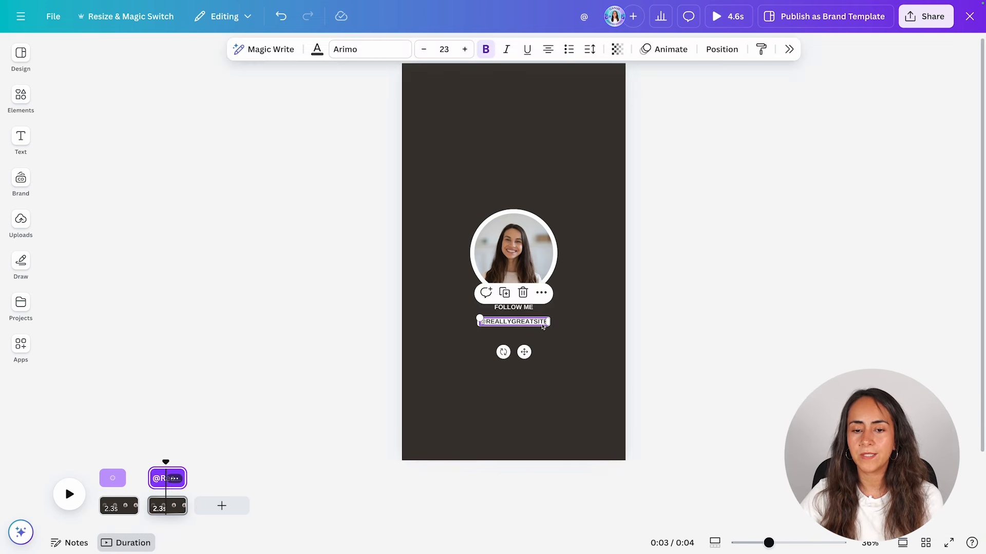
pyautogui.click(671, 48)
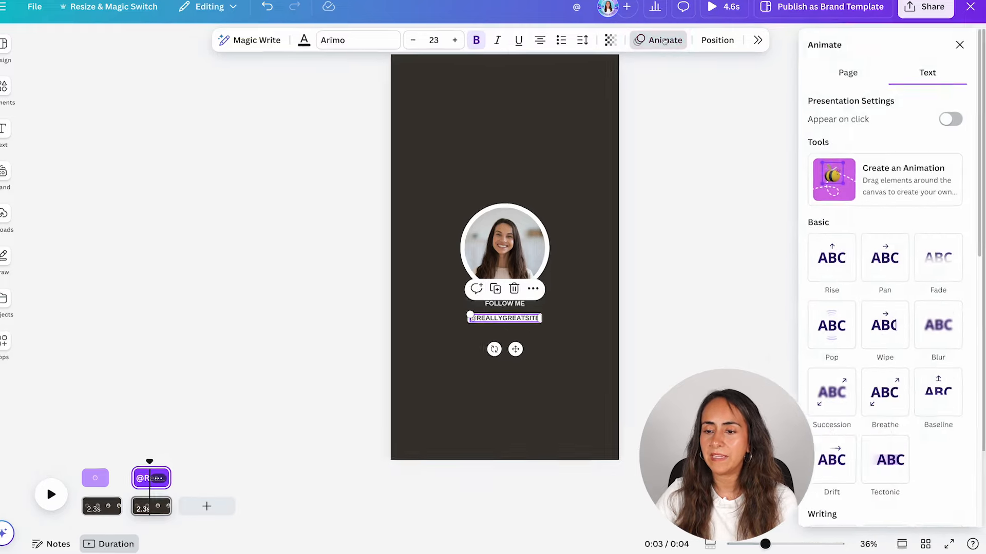
pyautogui.scroll(-5, 947, 469)
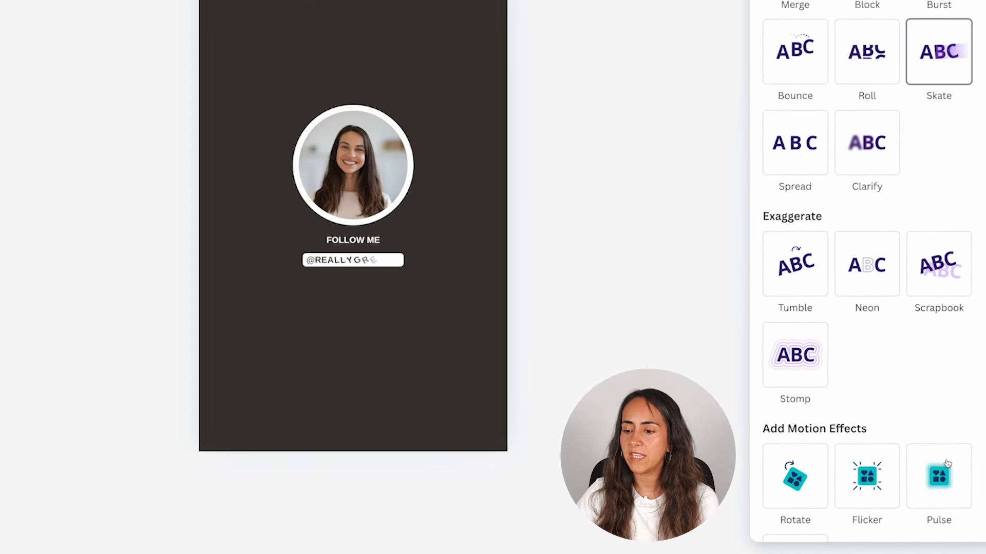
pyautogui.scroll(-2, 948, 463)
pyautogui.click(855, 400)
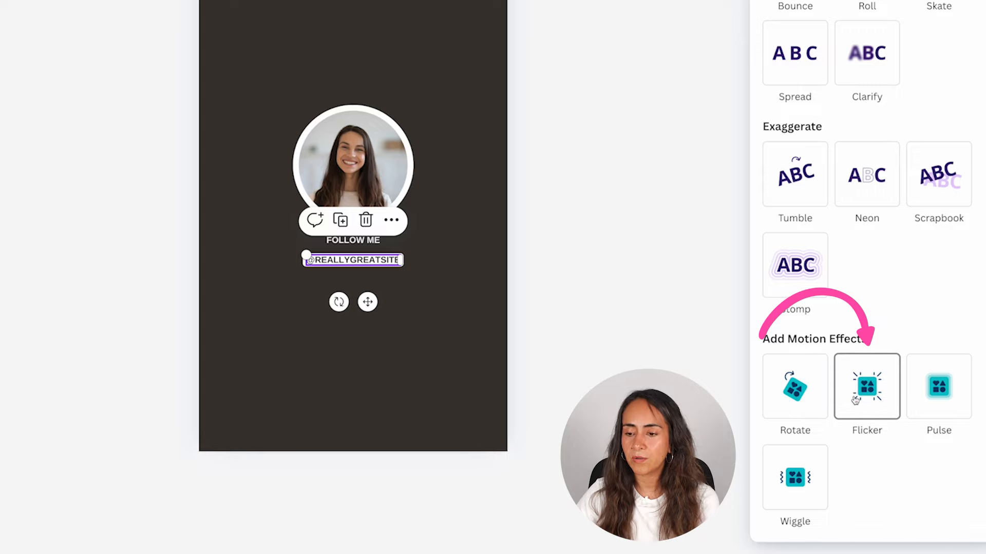
pyautogui.click(874, 400)
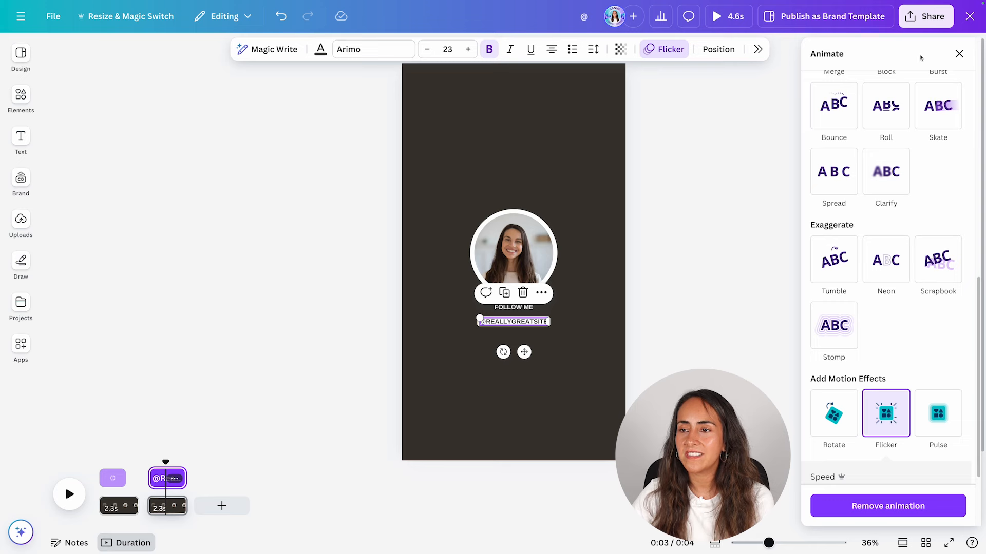
pyautogui.click(960, 52)
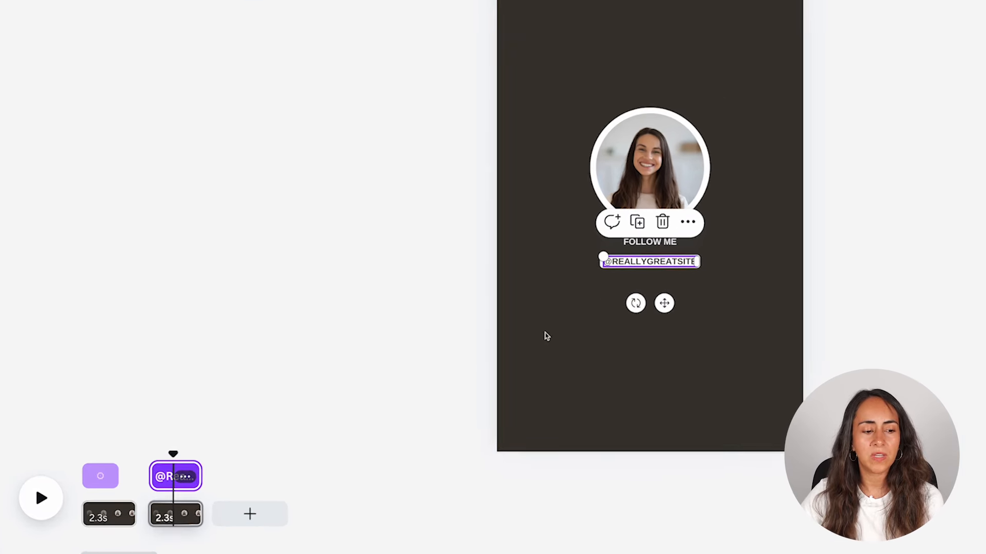
# Add a Match & Move transition between the first and second pages and scrub through the timeline to preview it.
pyautogui.moveTo(144, 520)
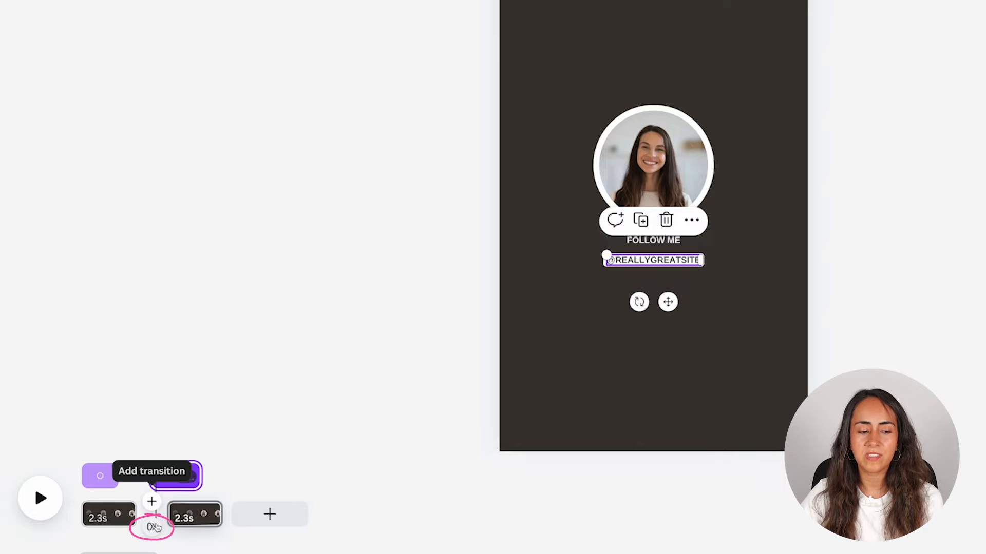
pyautogui.click(153, 527)
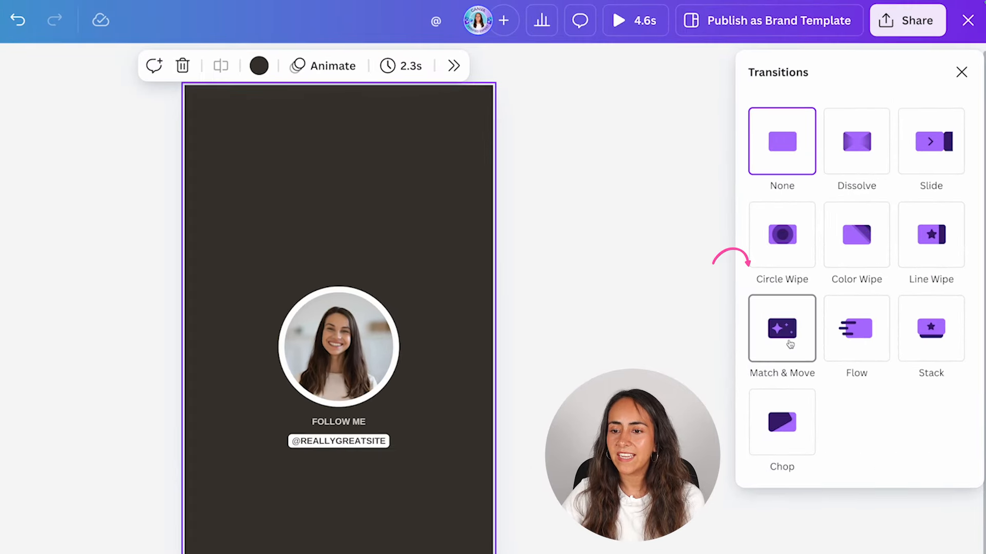
pyautogui.click(787, 341)
pyautogui.click(961, 72)
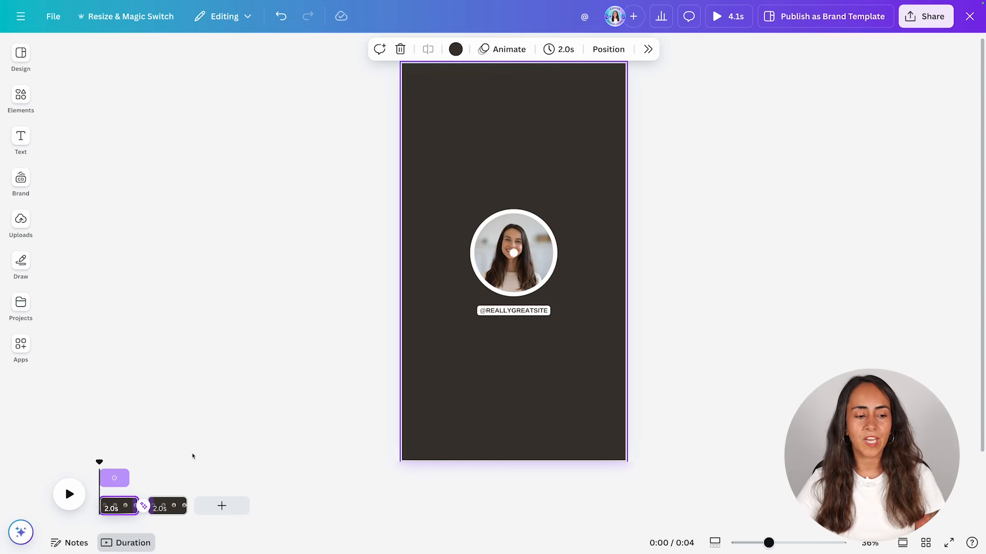
pyautogui.click(100, 462)
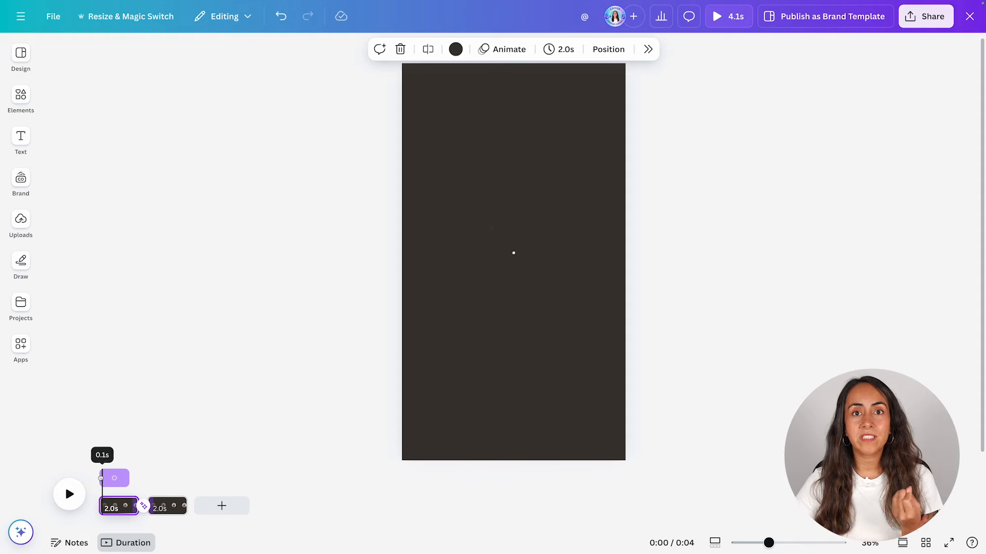
pyautogui.moveTo(102, 478); pyautogui.dragTo(171, 473)
pyautogui.moveTo(174, 478); pyautogui.dragTo(185, 478)
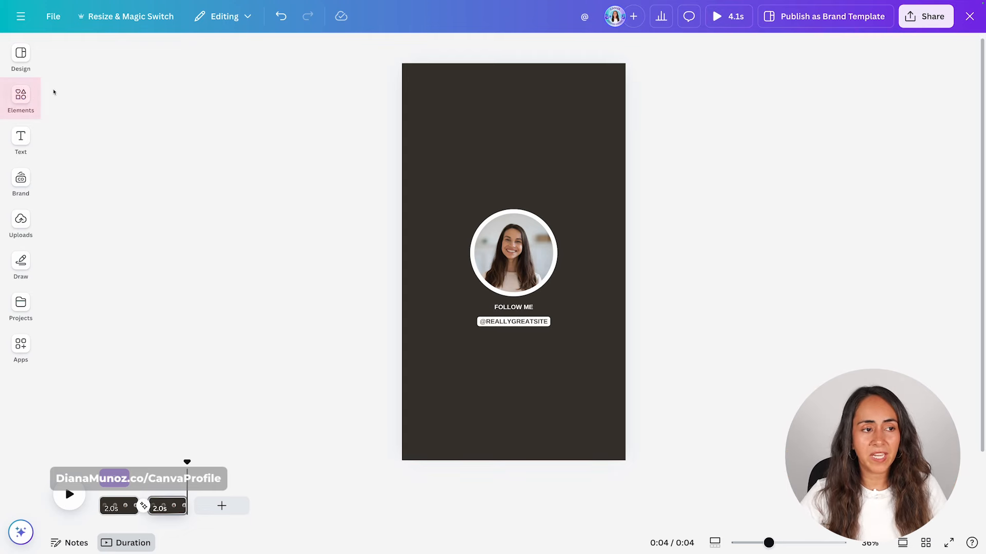
# Clear the previous elements search and search the audio library for "christmas celestial down fast".
pyautogui.click(20, 98)
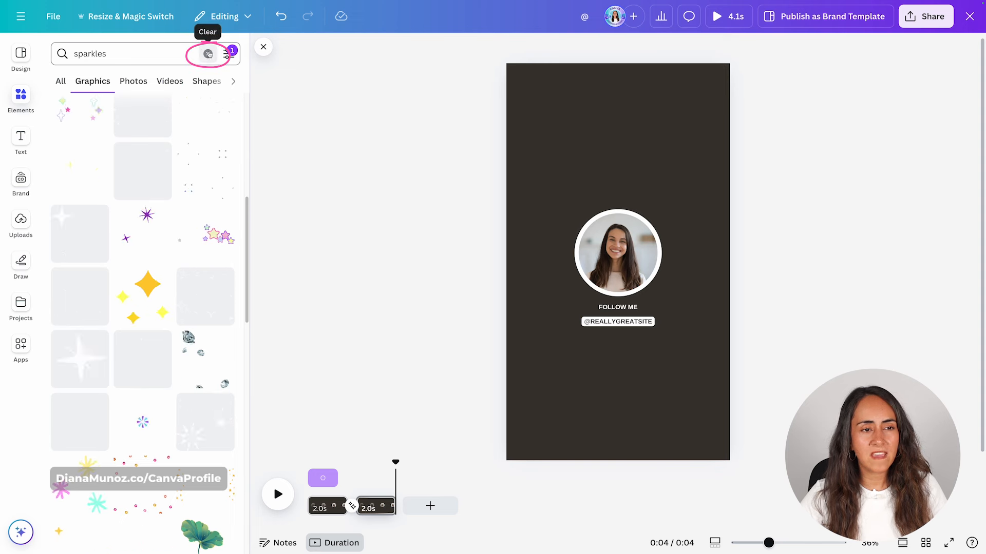
pyautogui.click(208, 54)
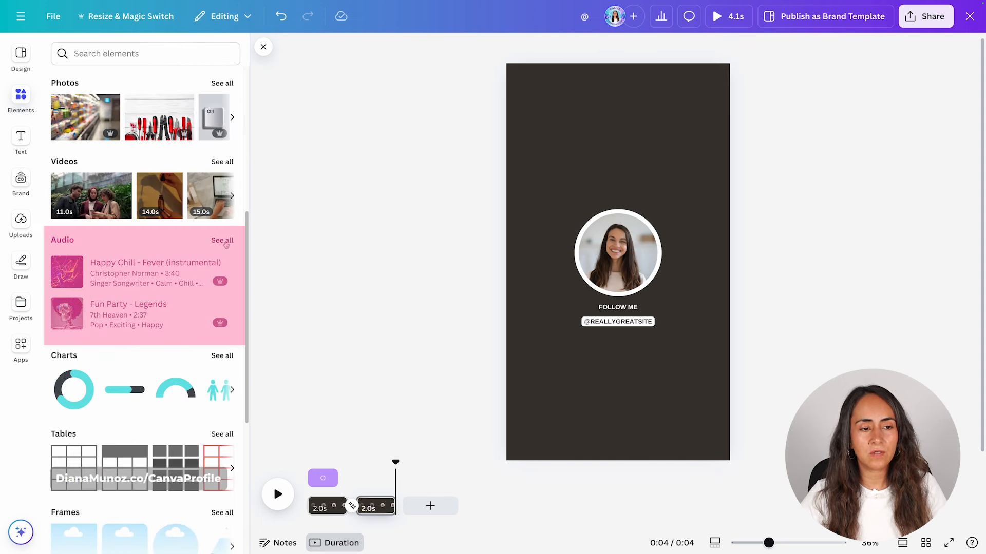
pyautogui.click(222, 241)
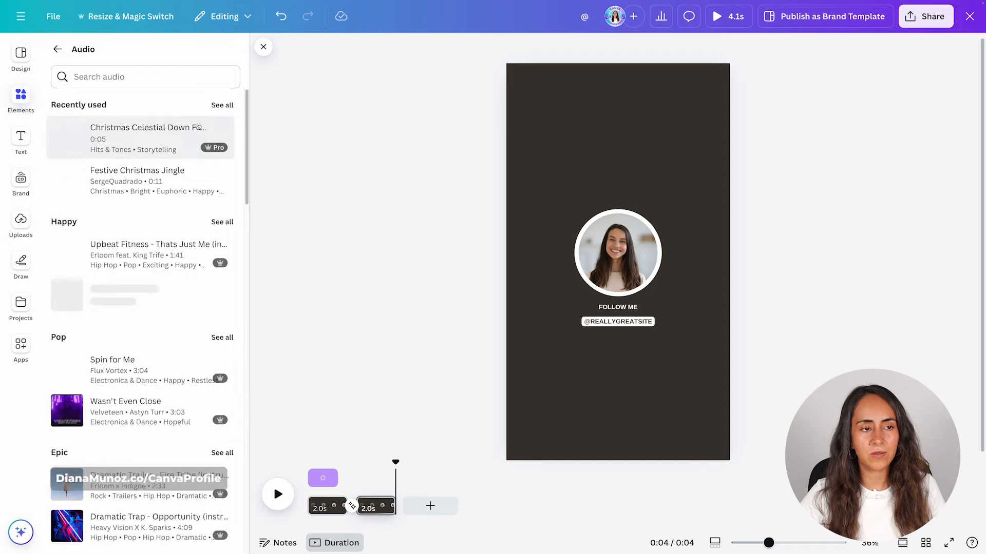
pyautogui.scroll(-3, 144, 257)
pyautogui.write('christmas celestial down fast')
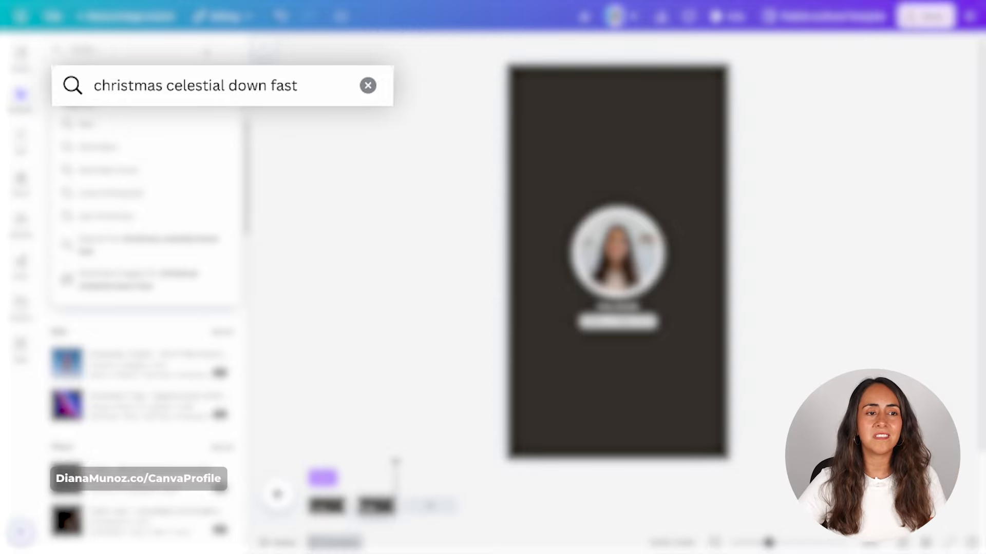
pyautogui.press('Return')
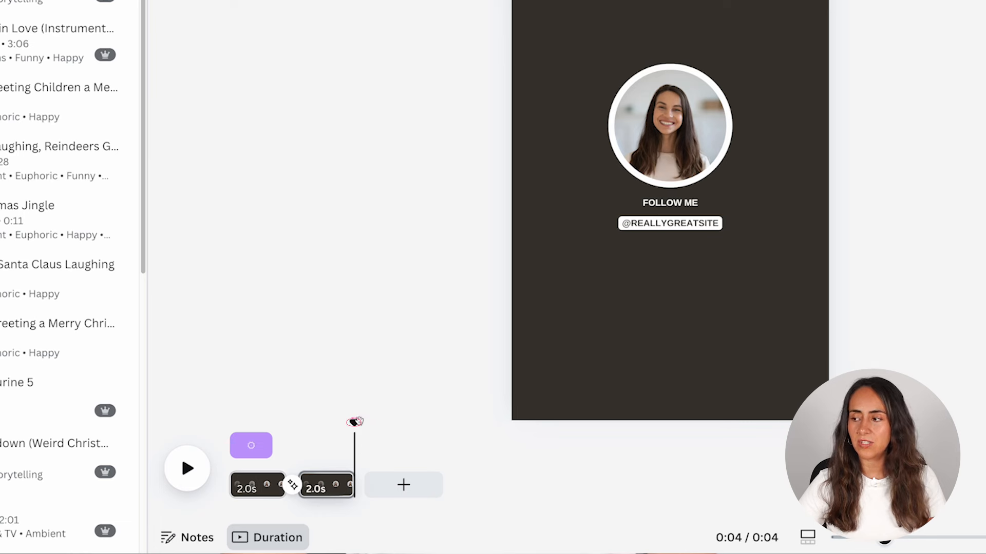
# Add the Christmas Celestial Down Fast sound to the timeline, starting shortly after the beginning of the first page.
pyautogui.moveTo(356, 421)
pyautogui.mouseDown()
pyautogui.moveTo(279, 418)
pyautogui.moveTo(241, 430)
pyautogui.mouseUp()
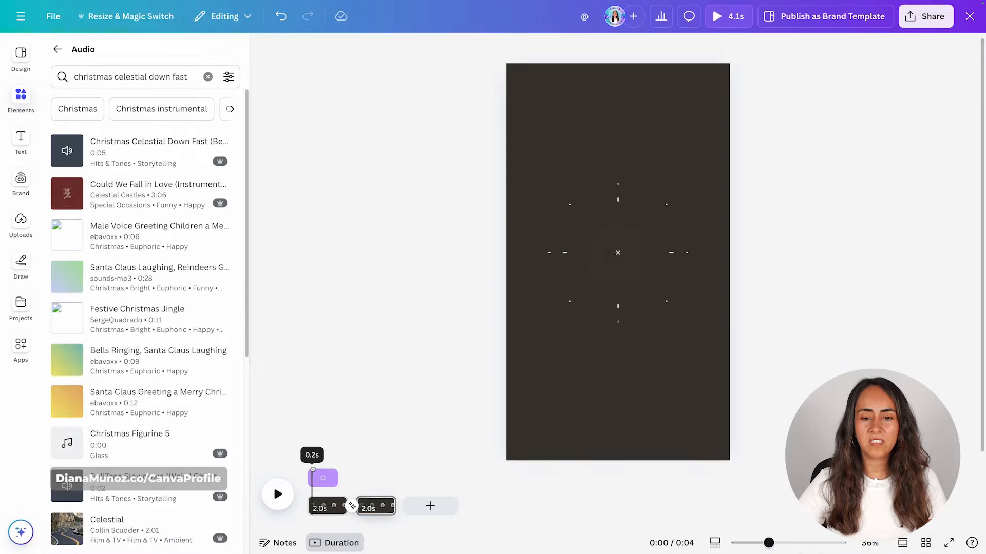
pyautogui.moveTo(241, 430); pyautogui.dragTo(235, 433)
pyautogui.moveTo(312, 470); pyautogui.dragTo(317, 472)
pyautogui.click(90, 144)
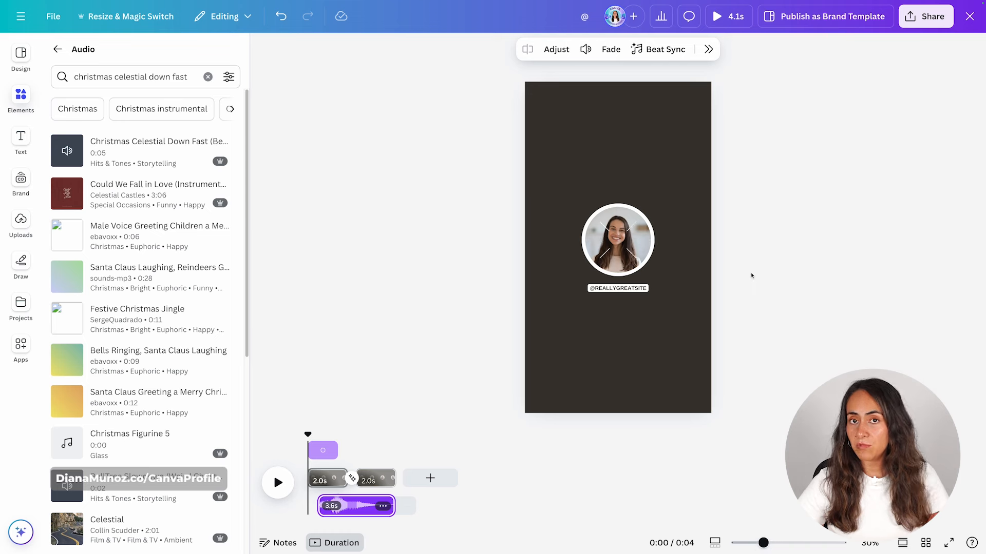
pyautogui.click(260, 46)
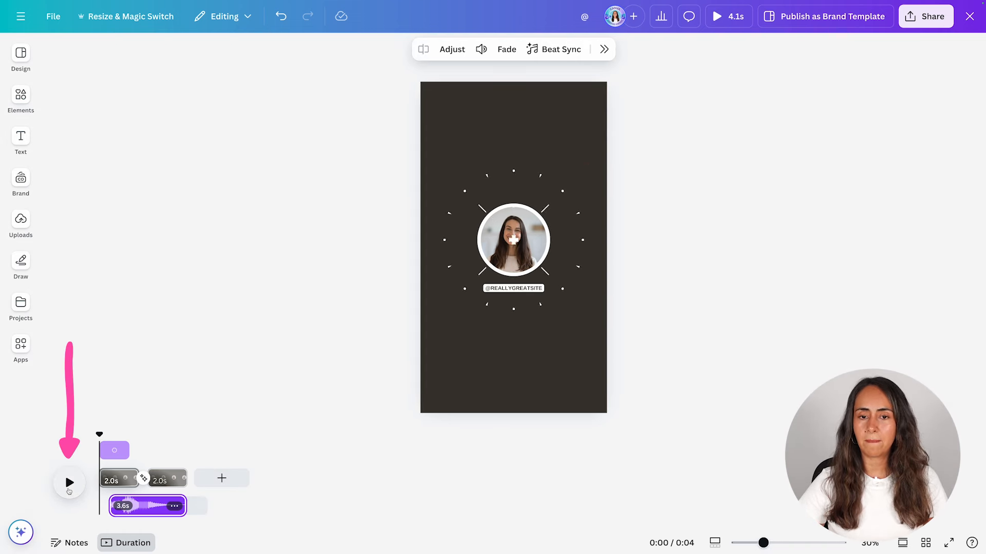
# Extend the start of the audio clip slightly earlier to a length of 3.7 s and play the video from the beginning.
pyautogui.click(69, 491)
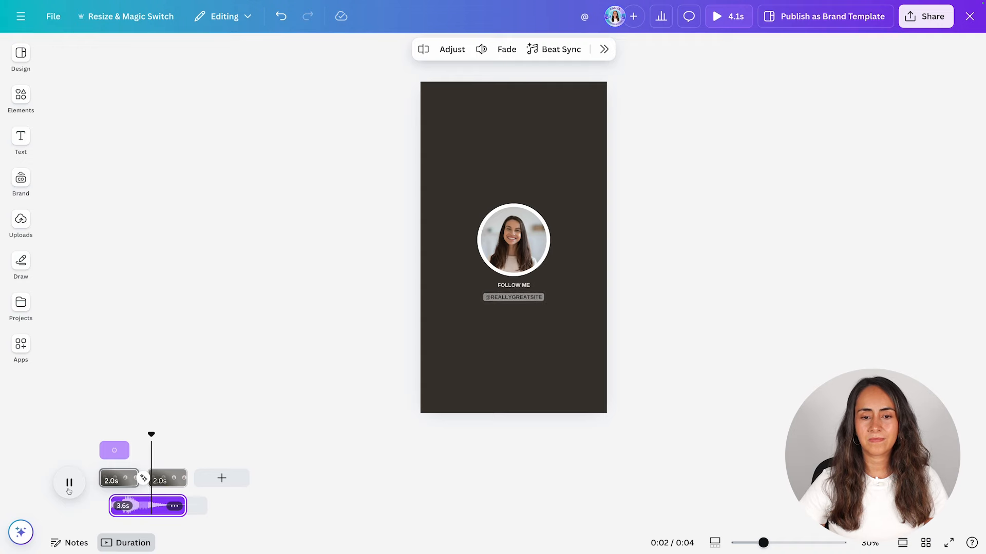
pyautogui.moveTo(185, 436); pyautogui.dragTo(97, 436)
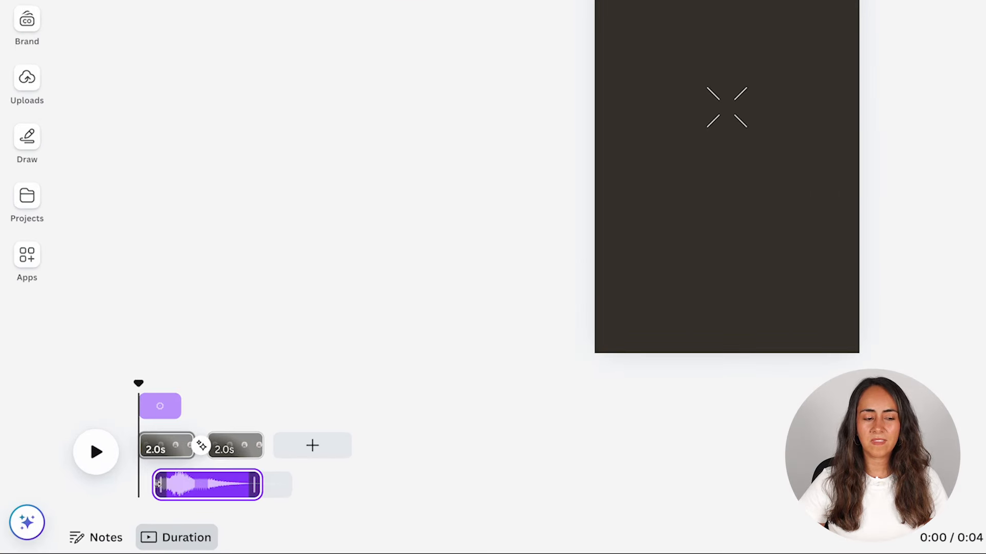
pyautogui.moveTo(158, 484); pyautogui.dragTo(154, 485)
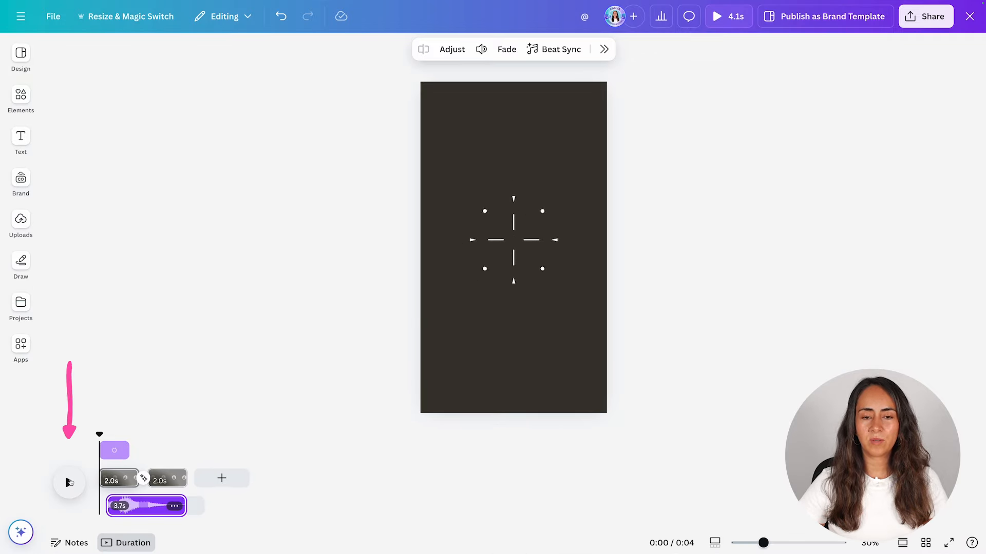
pyautogui.click(68, 482)
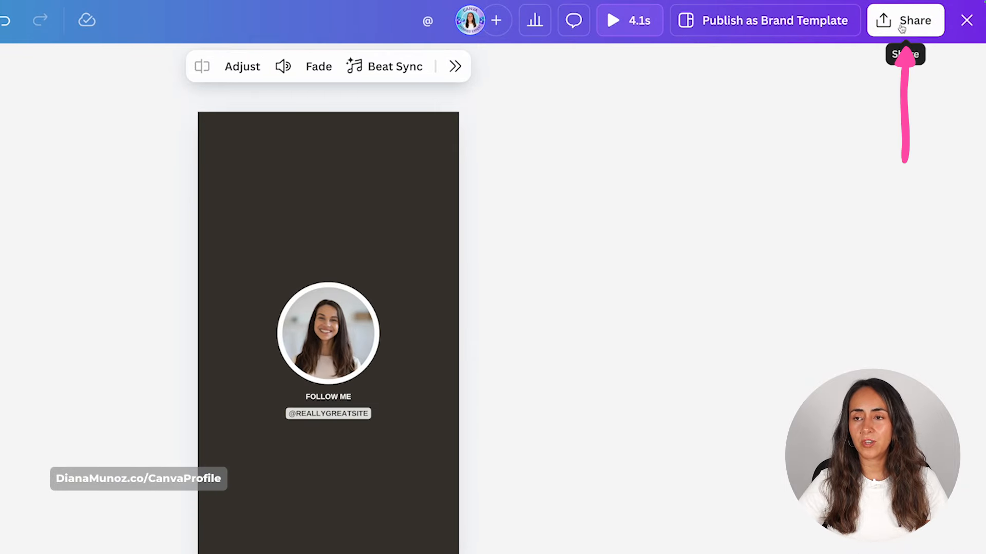
# Download all pages of the design as one 1080p MP4 video, continuing through the social account connection options.
pyautogui.click(901, 29)
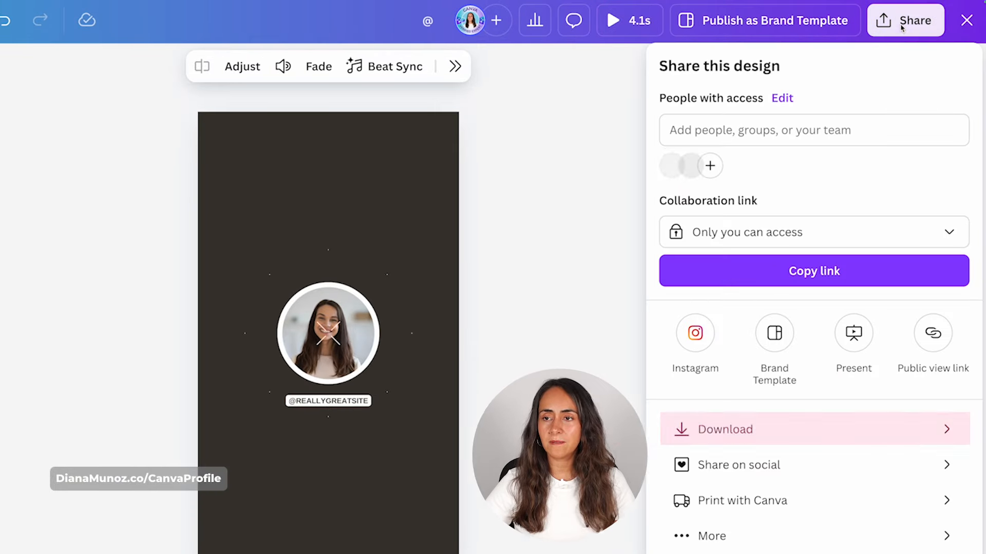
pyautogui.click(900, 434)
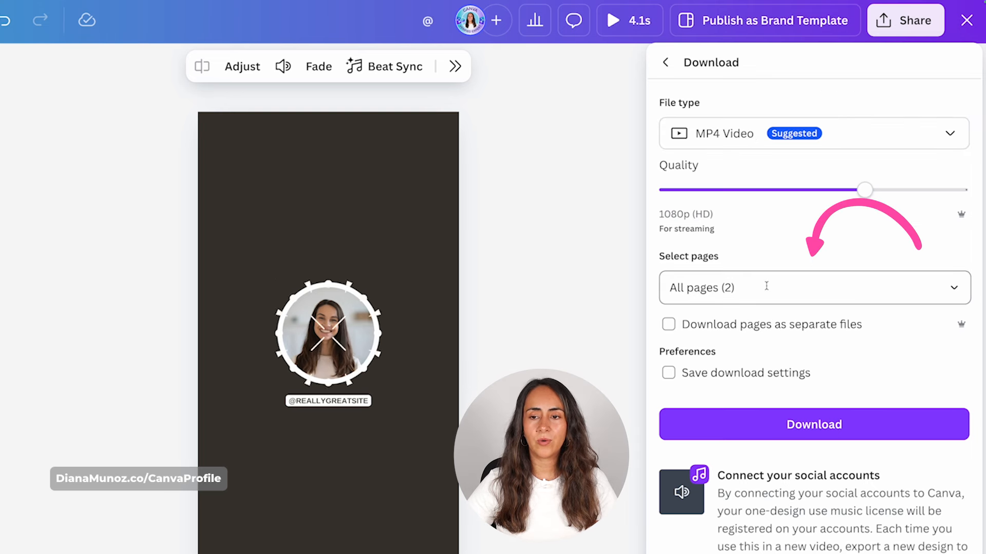
pyautogui.click(784, 322)
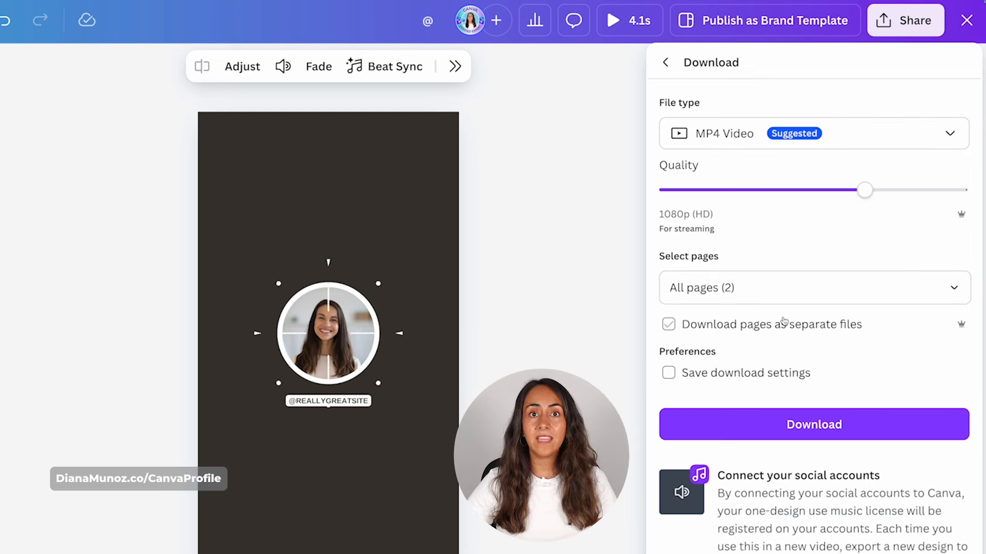
pyautogui.click(808, 369)
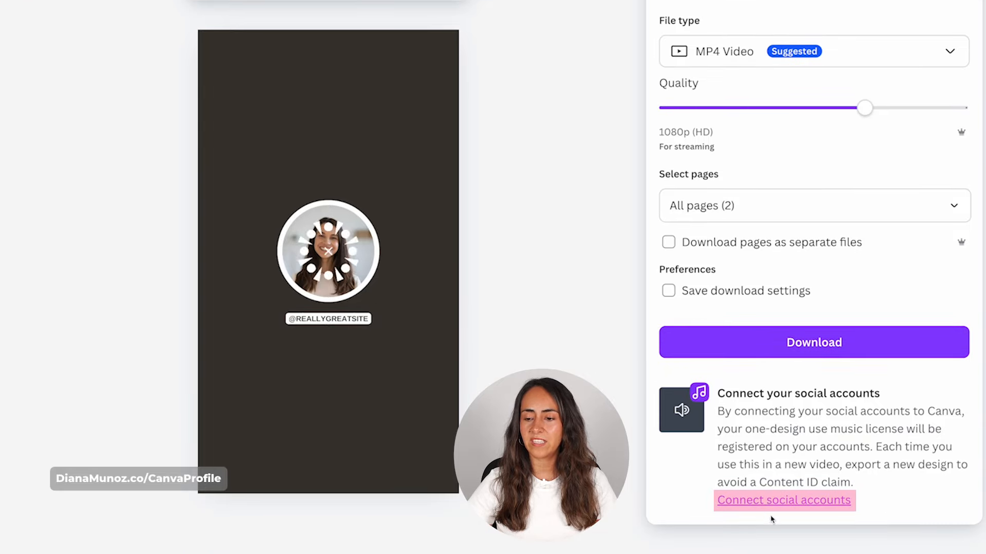
pyautogui.click(787, 504)
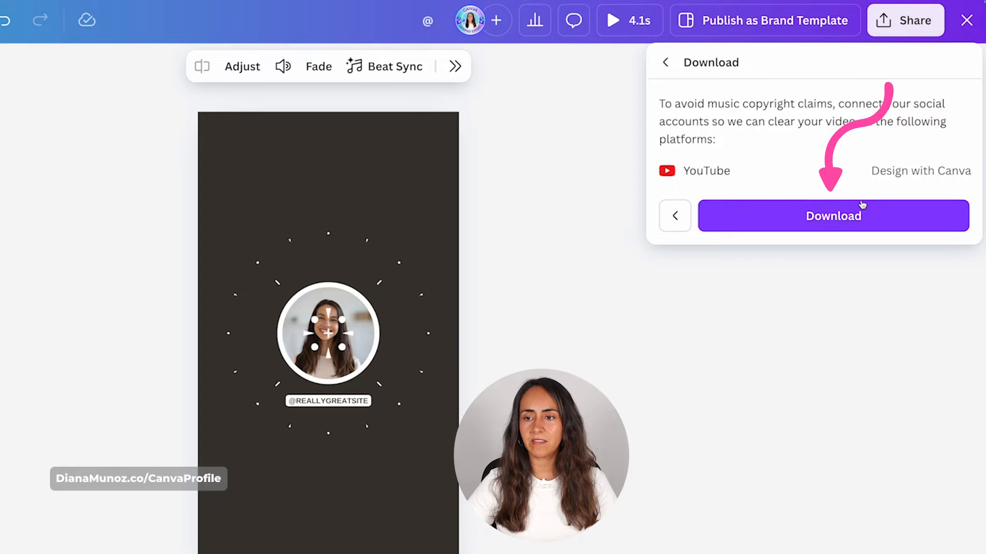
pyautogui.click(832, 205)
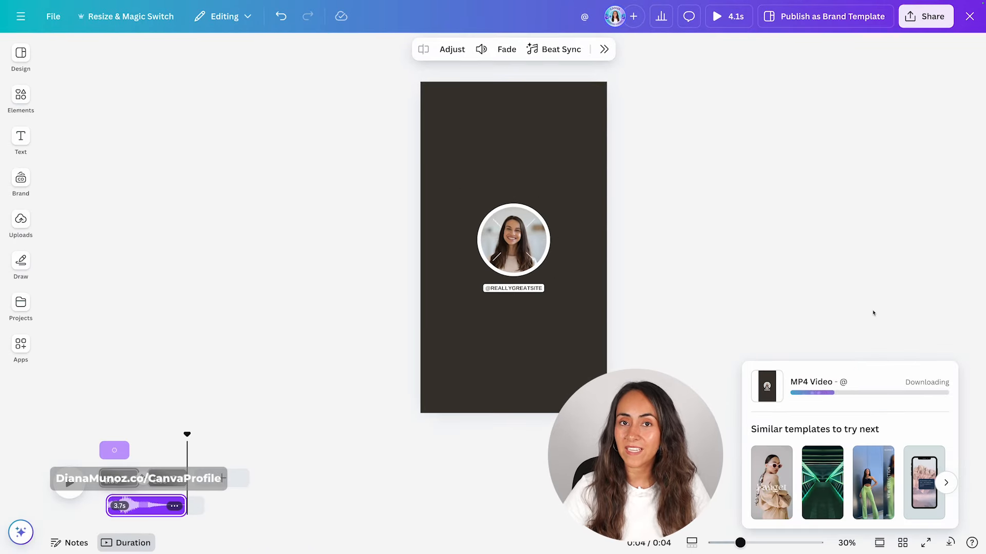